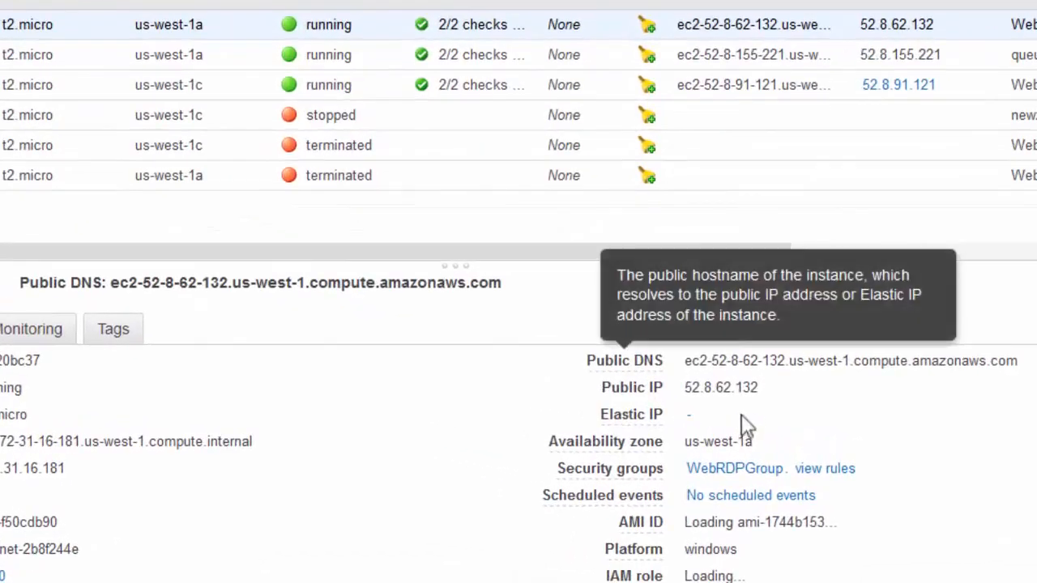
Copy the public IP address of the WebServer instance from its description
drag(765, 407, 685, 390)
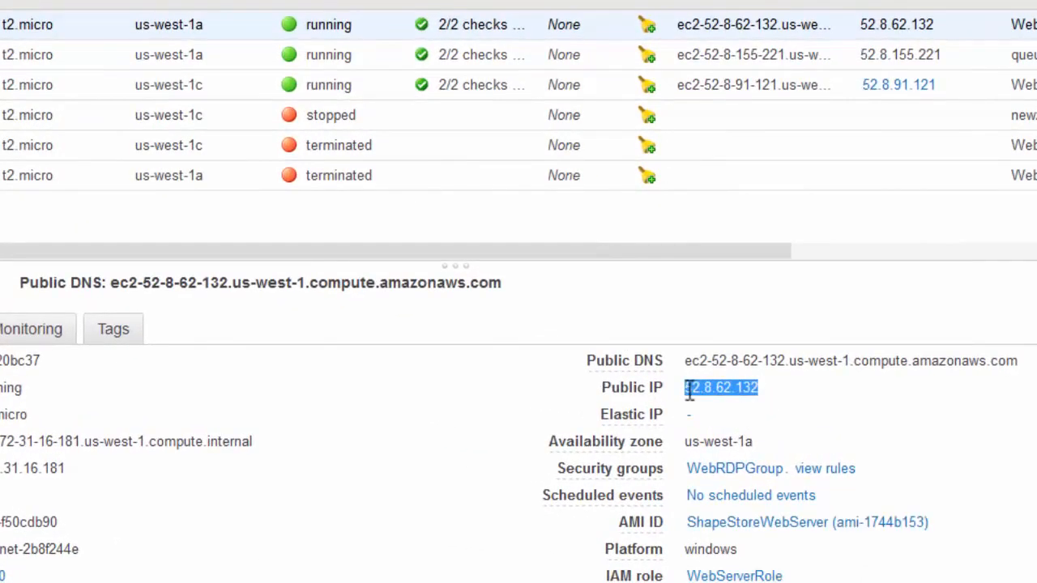
right_click(721, 391)
click(741, 410)
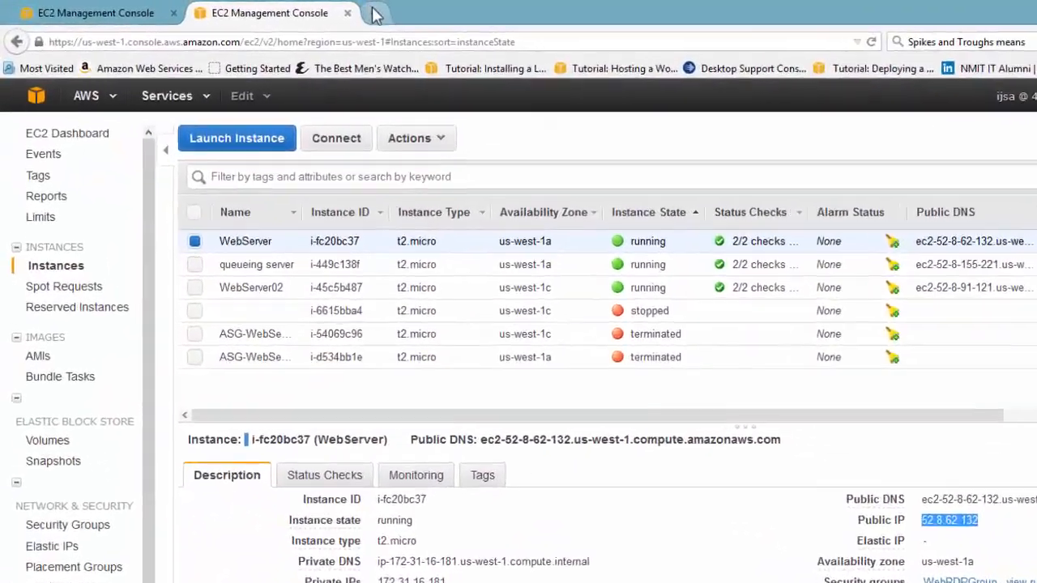
Open 52.8.62.132/ss in a new browser tab and highlight the server address on the Shape Store page
click(294, 9)
click(299, 30)
key(ctrl+v)
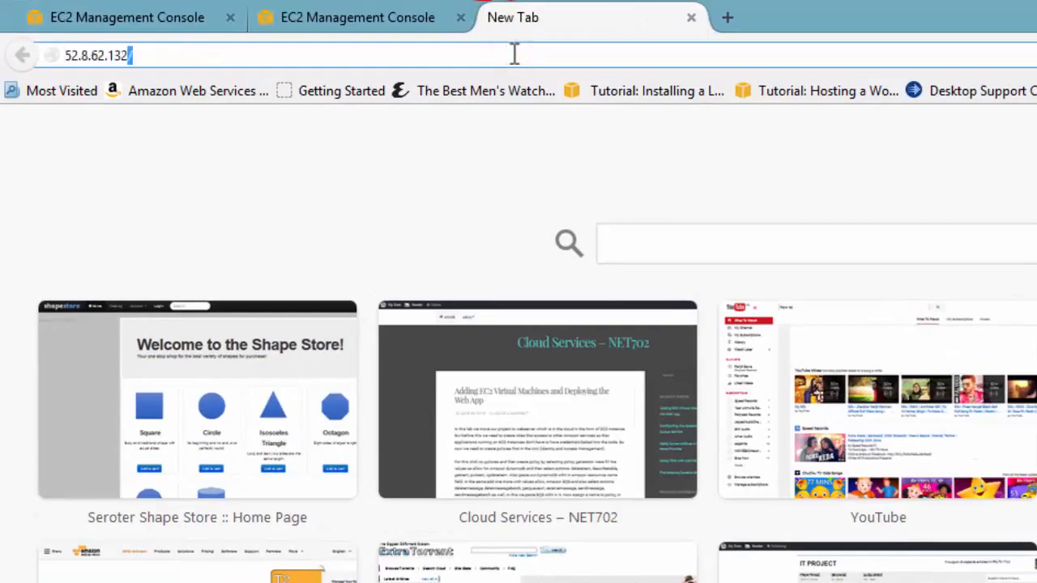
text(/ss)
key(Return)
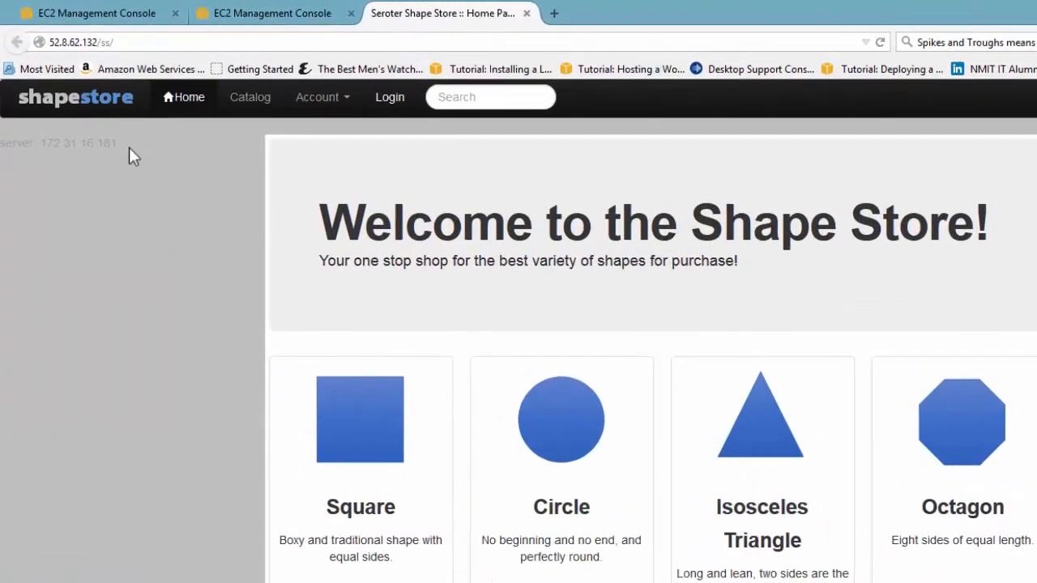
drag(78, 142, 38, 143)
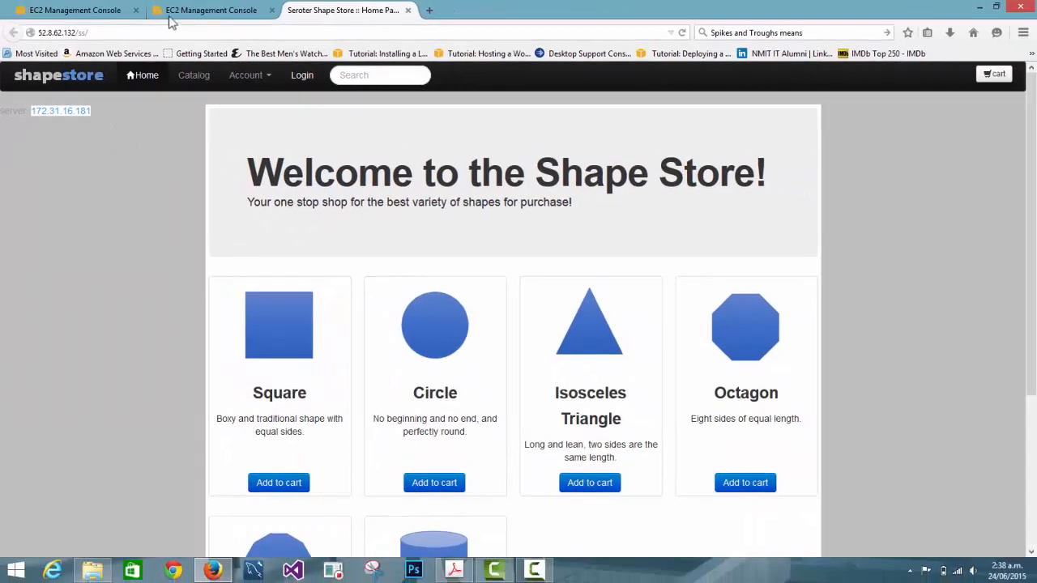
Return to the EC2 instances list and copy the public IP address of WebServer02
click(172, 13)
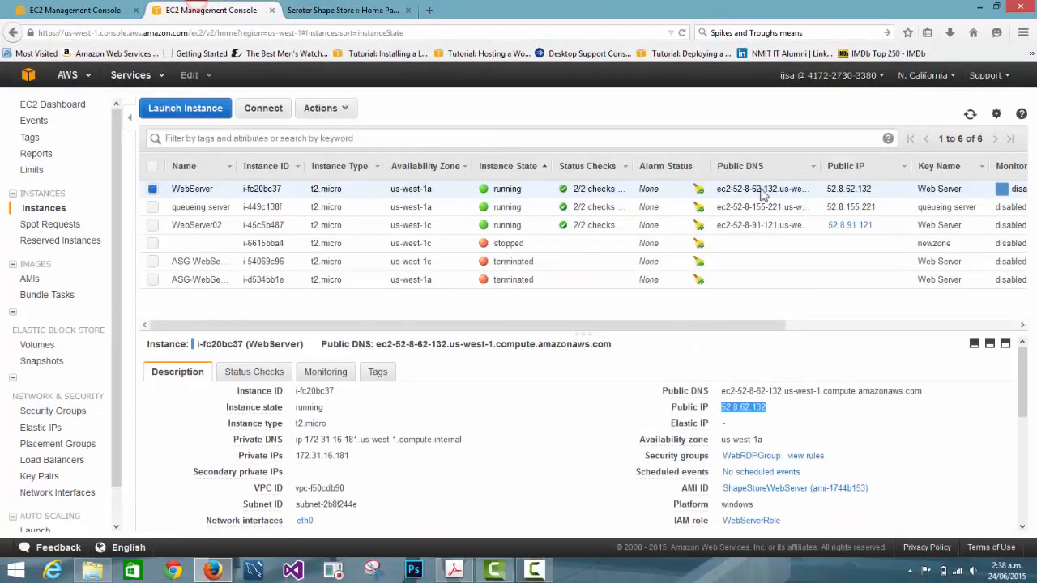
click(798, 227)
drag(771, 407, 723, 408)
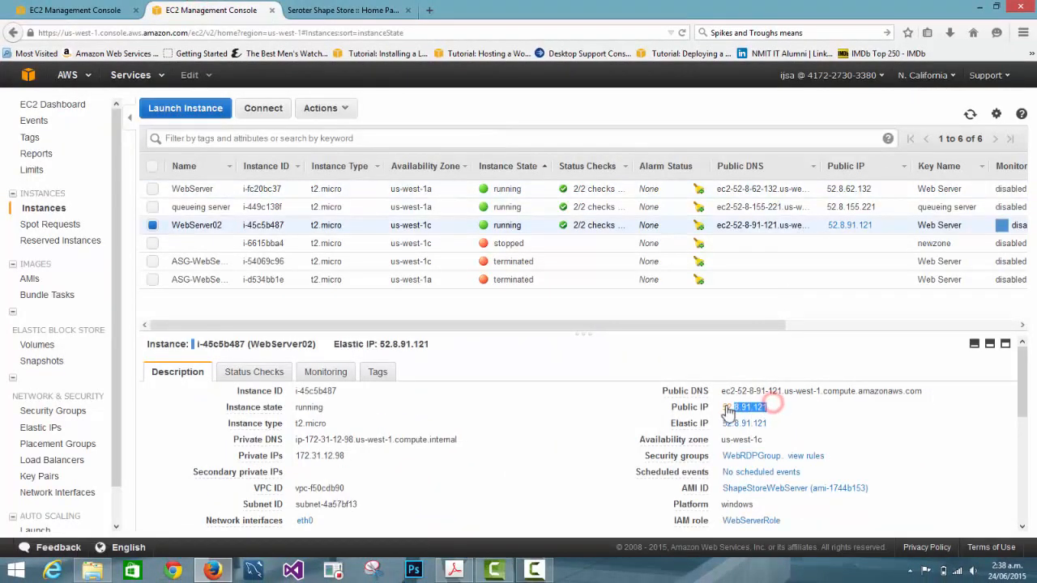
right_click(726, 407)
click(755, 505)
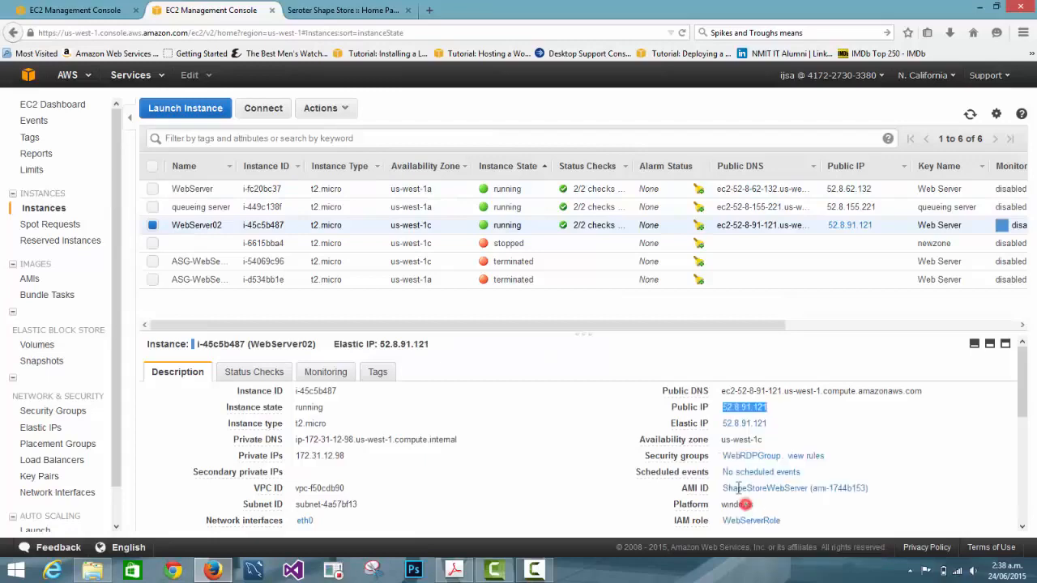
Load 52.8.91.121/ss/ in the Shape Store tab and highlight the server address on the page
click(387, 10)
click(217, 32)
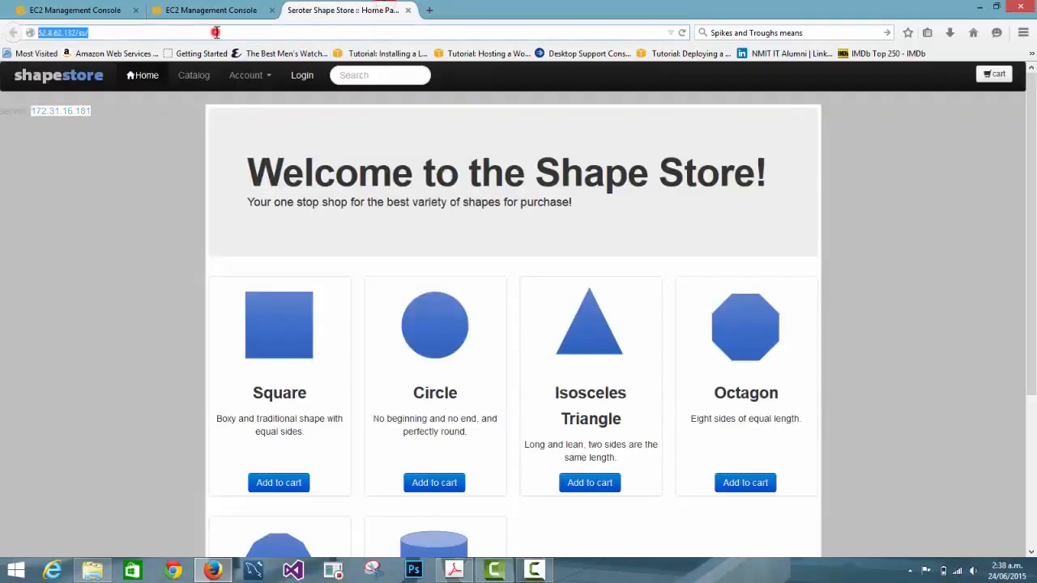
key(ctrl+v)
text(/ss/)
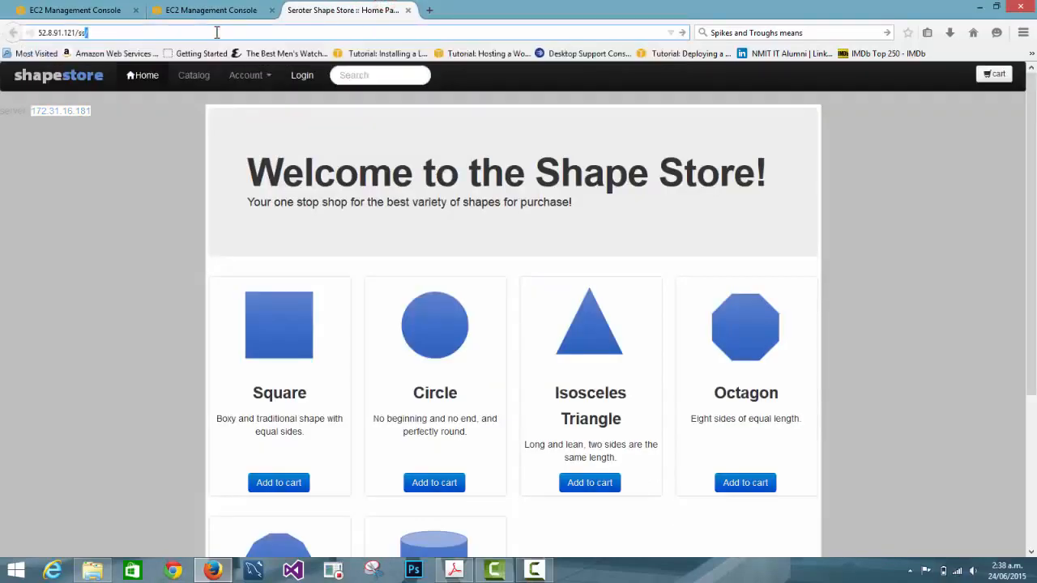
key(Return)
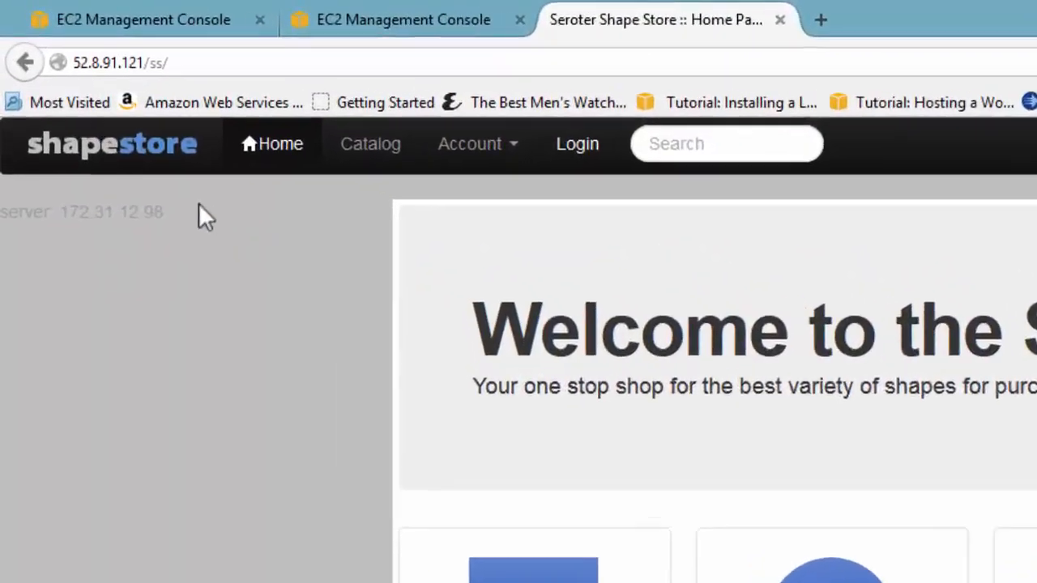
drag(166, 213, 63, 222)
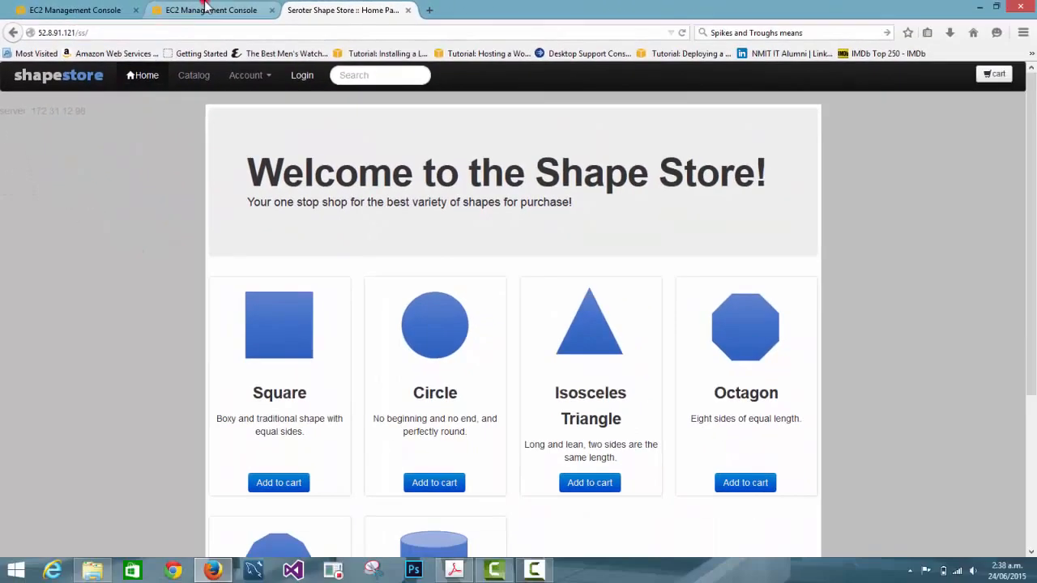
Start a new load balancer in the EC2 console, name it ShapeStoreLB, and continue to the security group assignment
click(406, 14)
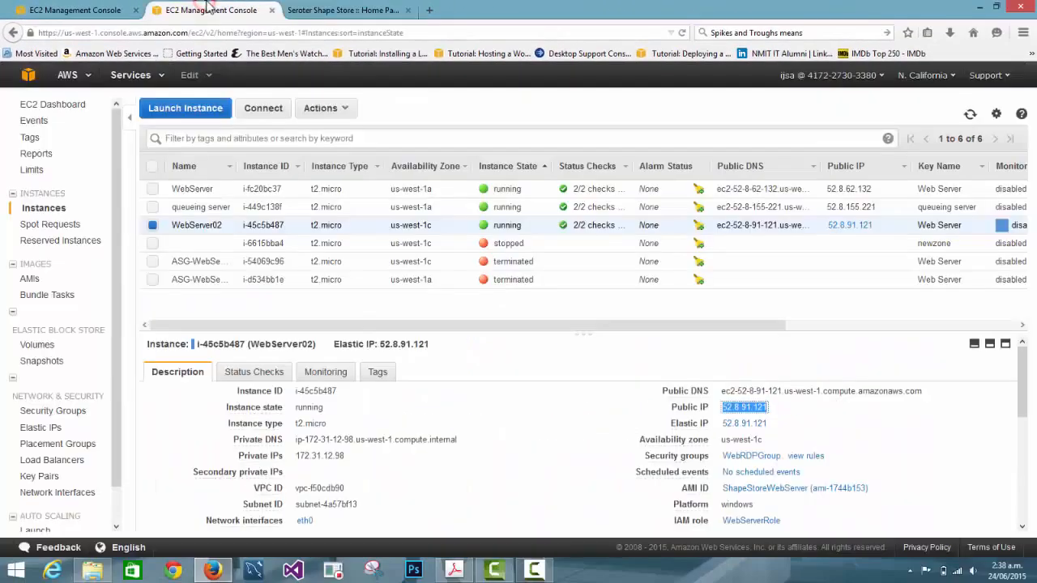
scroll(113, 283, down, 1)
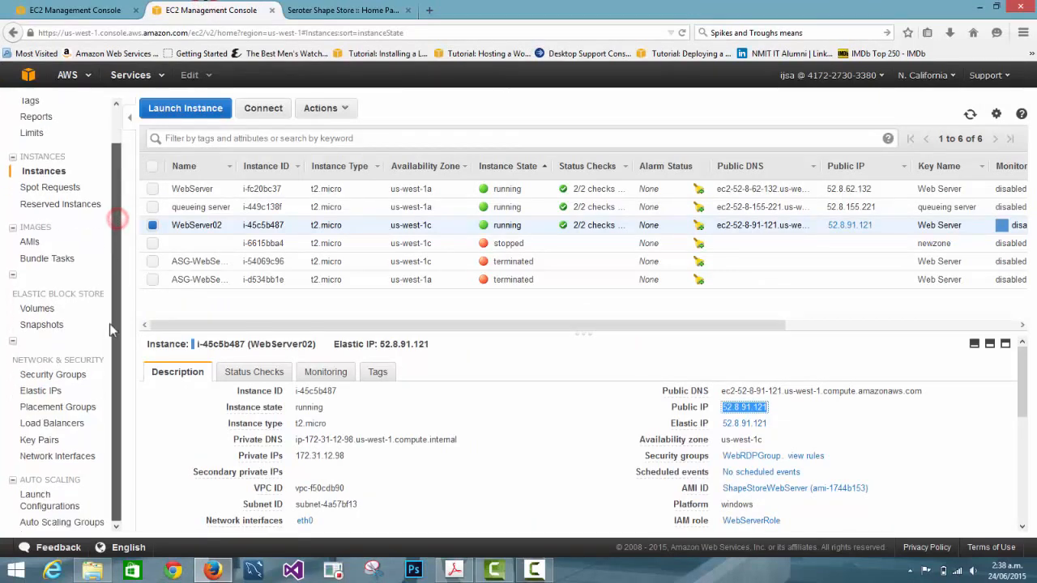
click(72, 430)
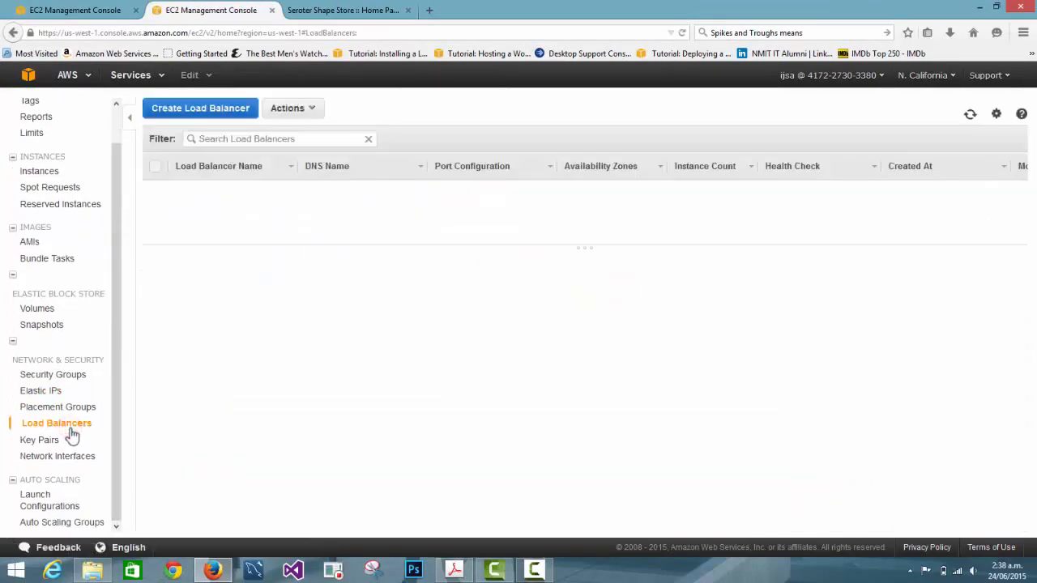
click(229, 106)
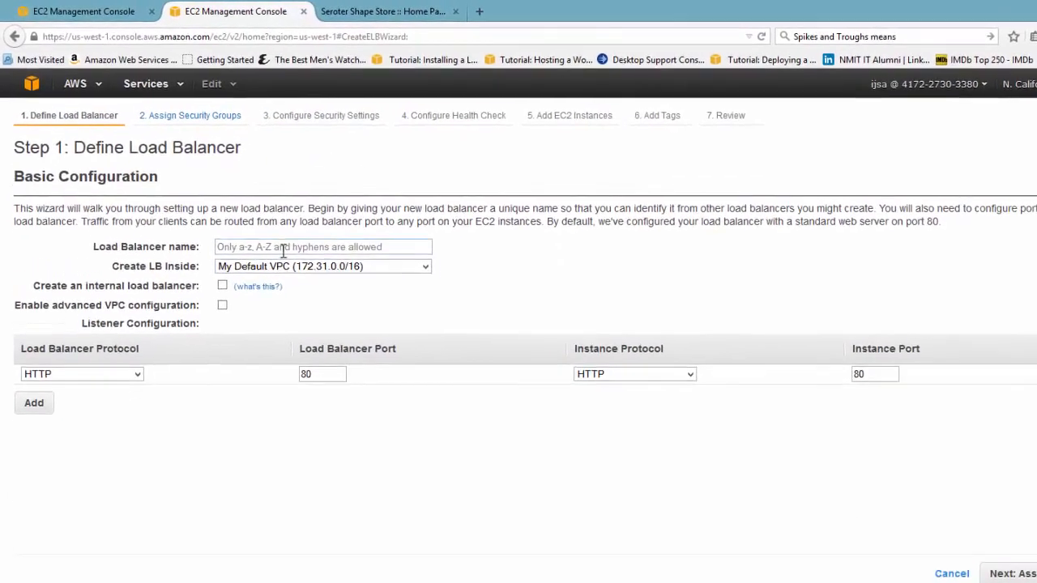
click(283, 247)
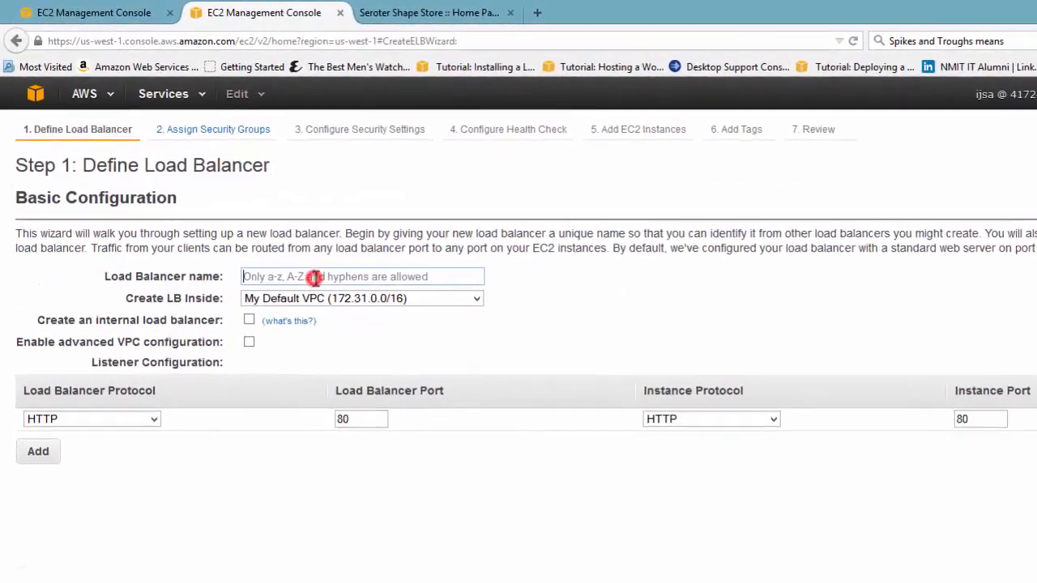
text(ShapeStoreLB)
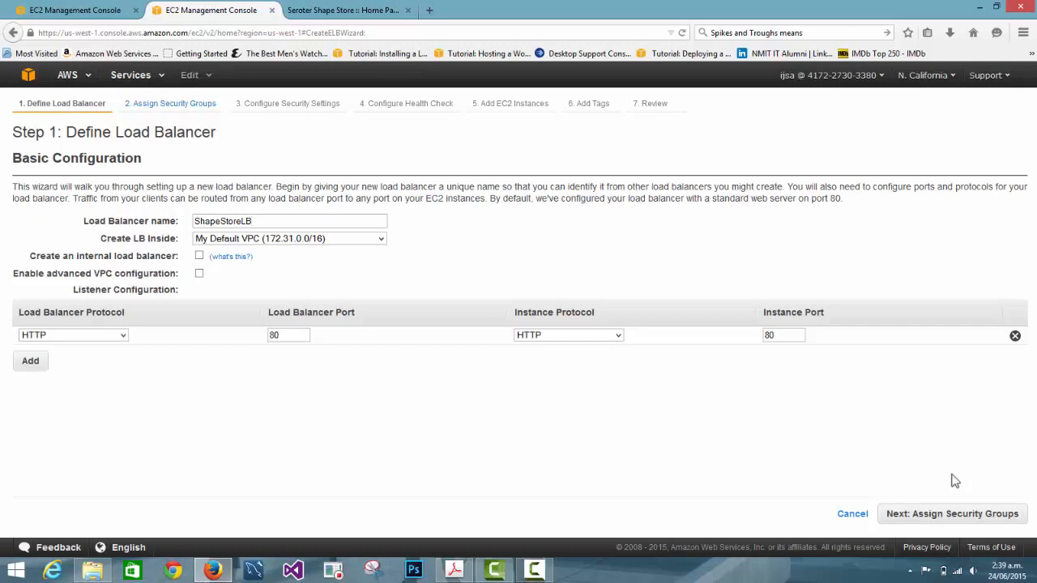
click(943, 516)
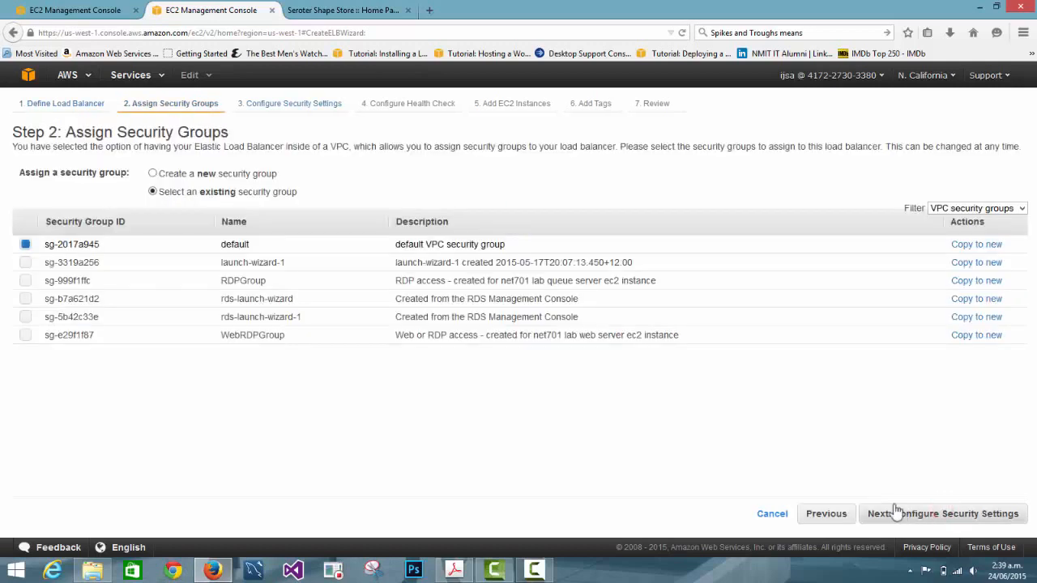
Assign the WebRDPGroup security group instead of the default one and continue to the health check configuration
click(25, 335)
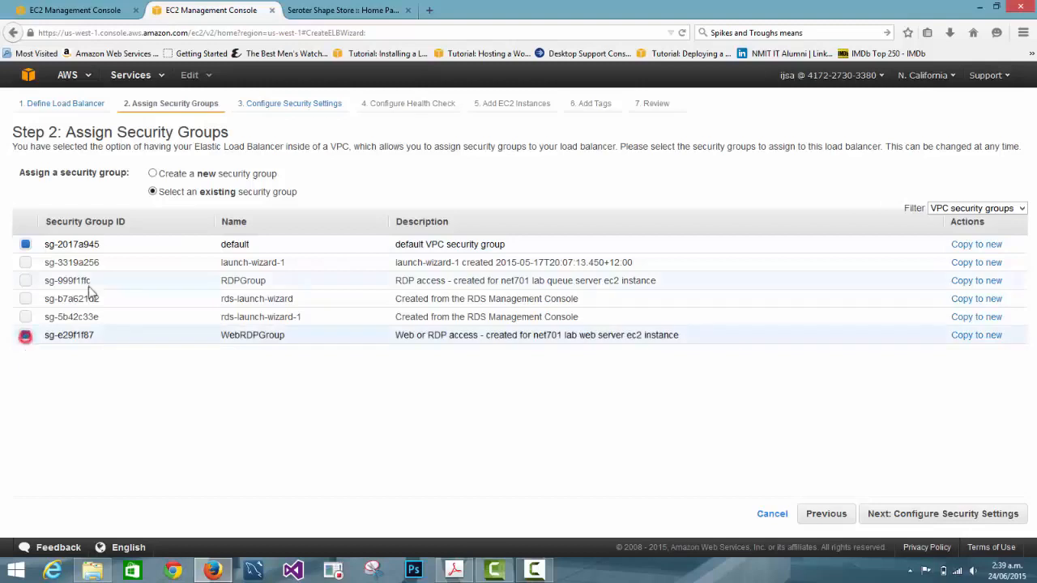
click(25, 245)
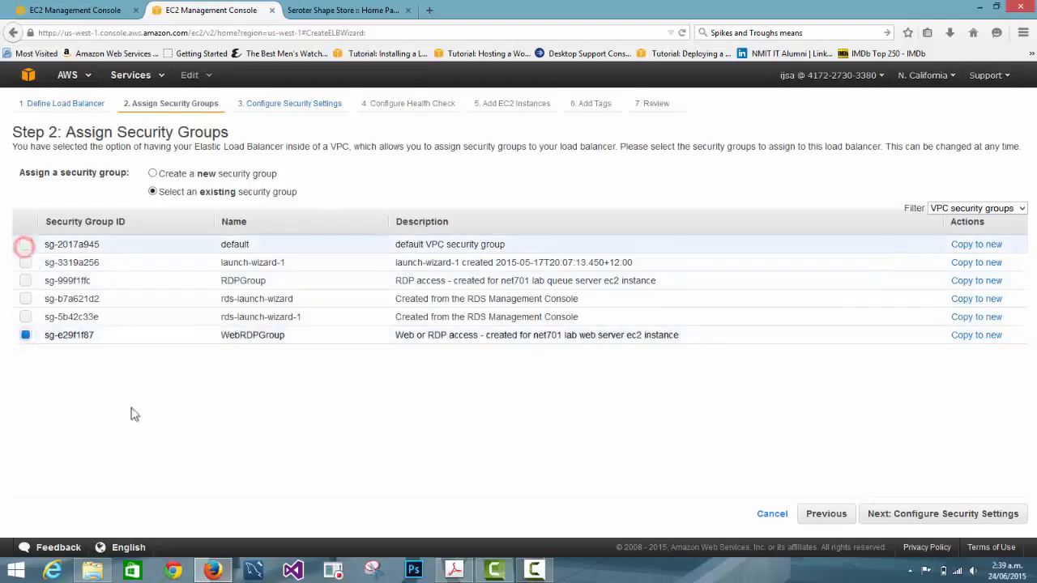
click(894, 518)
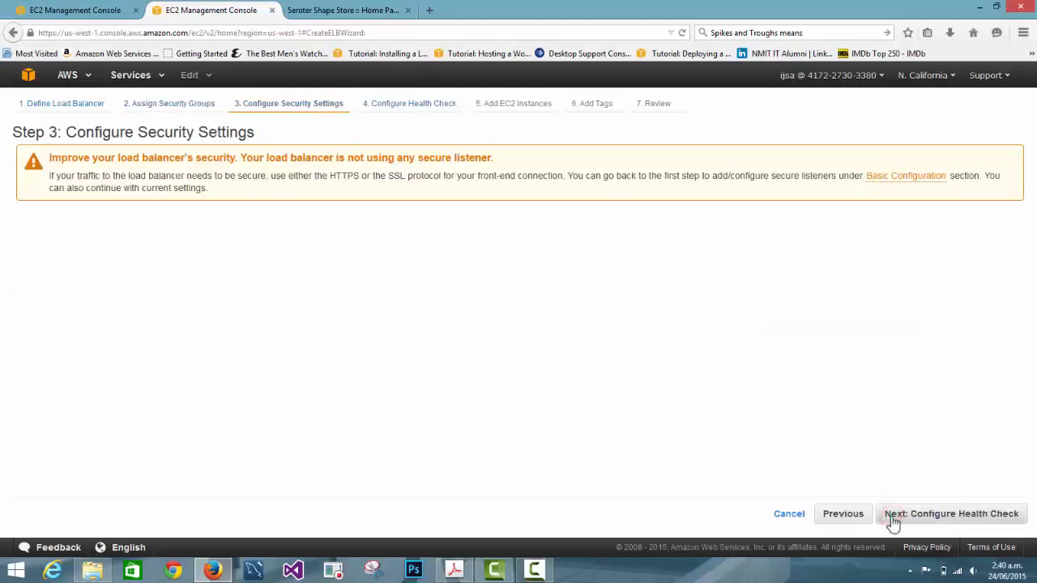
click(892, 520)
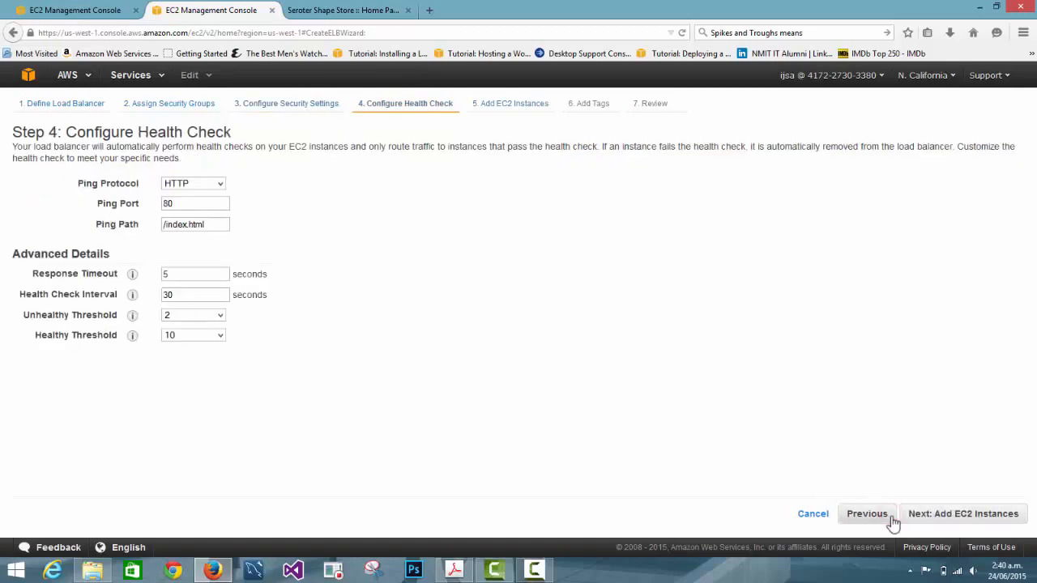
Set the health check's ping protocol to TCP and continue to adding EC2 instances
click(220, 184)
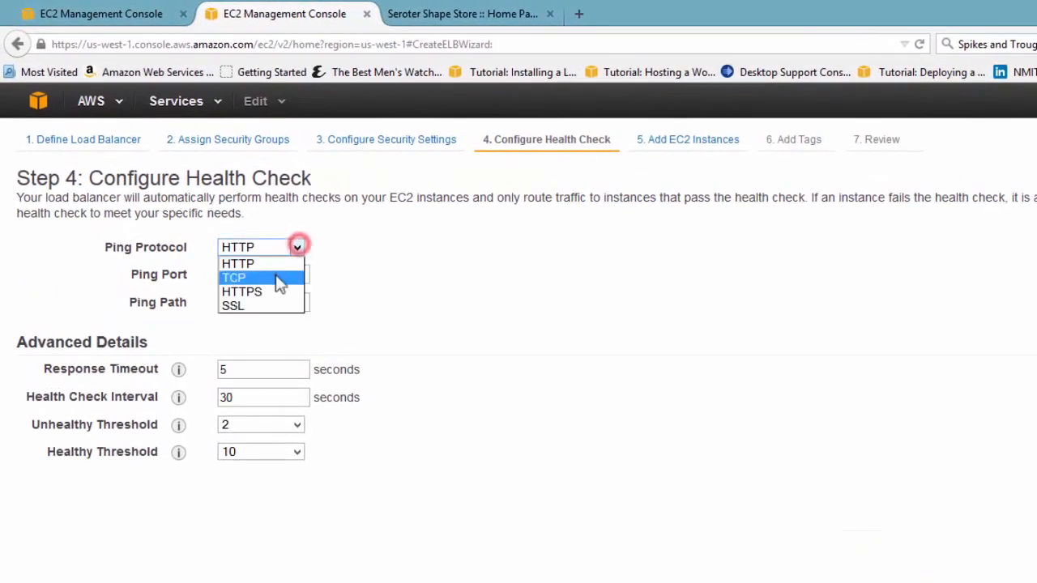
click(278, 278)
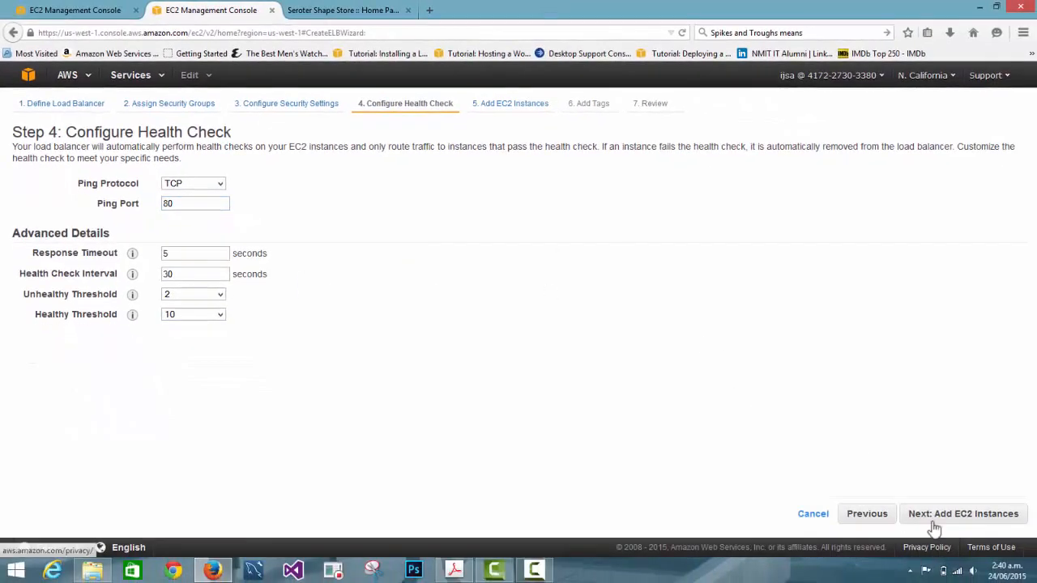
click(932, 521)
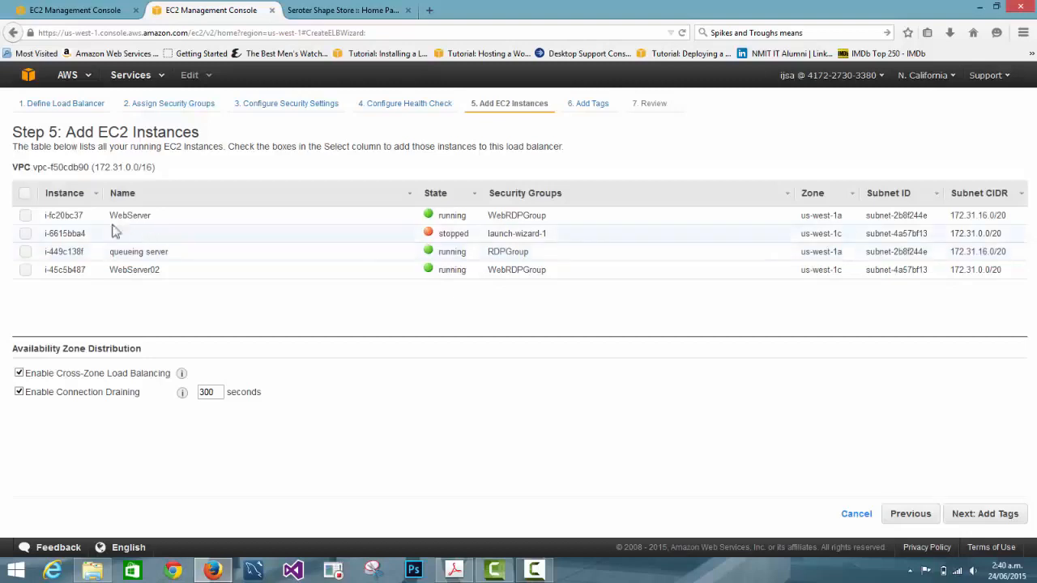
Add the WebServer and WebServer02 instances to the load balancer and continue to the tags step
click(23, 217)
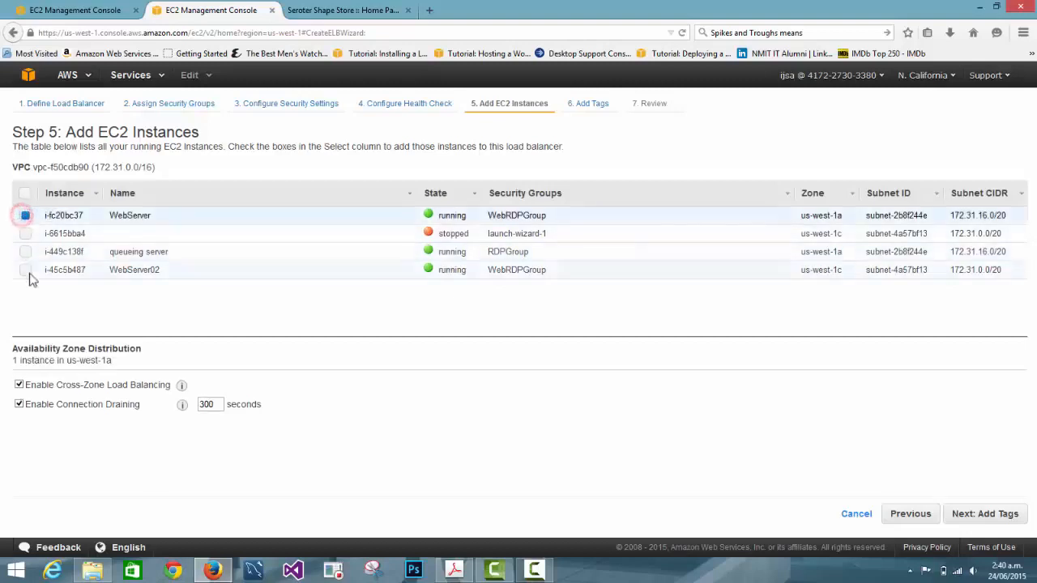
click(26, 273)
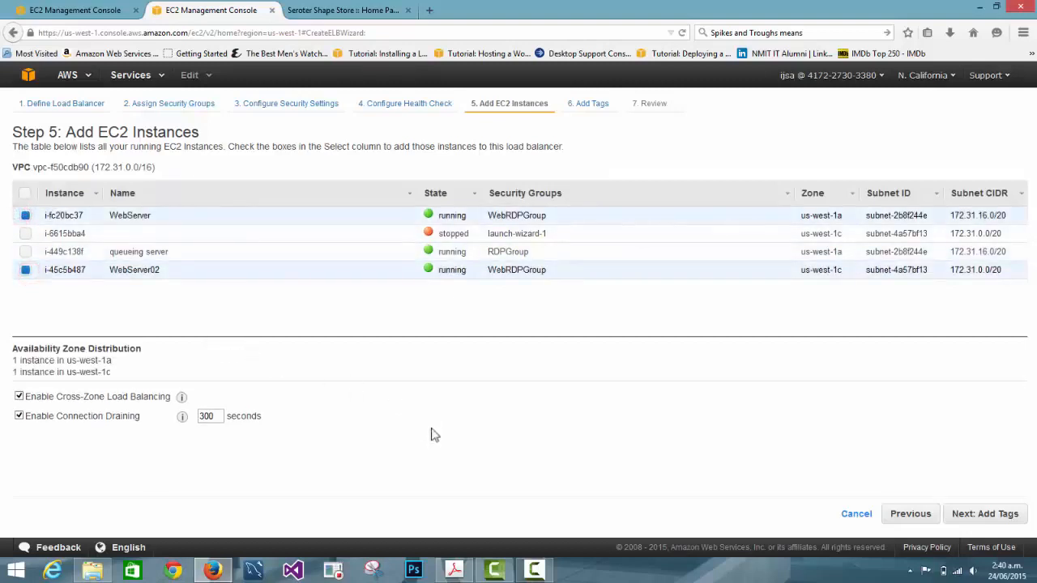
click(994, 515)
Skip the tags, create the load balancer from the review, and close the creation status page
click(989, 519)
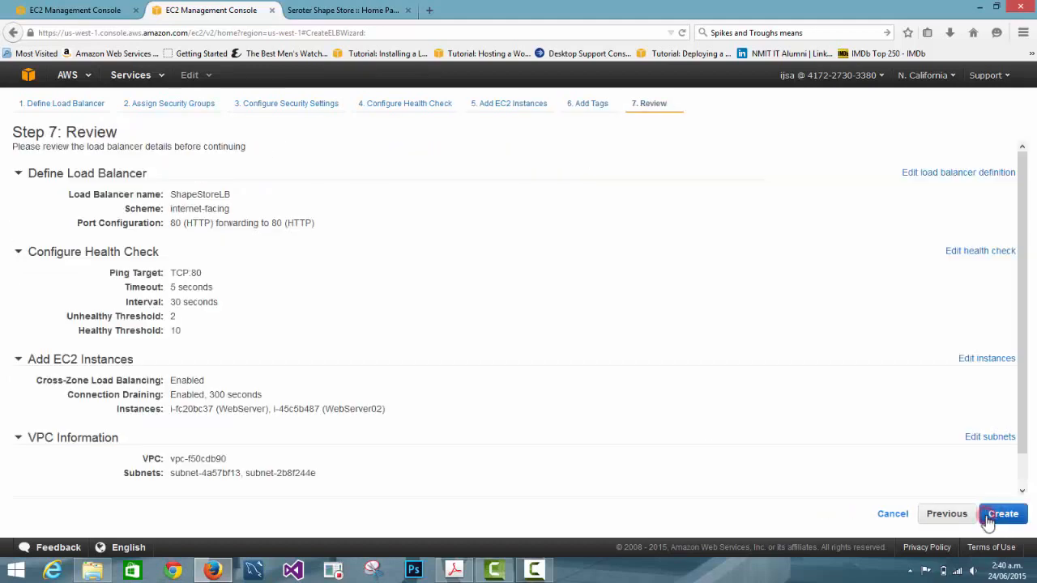
click(1002, 515)
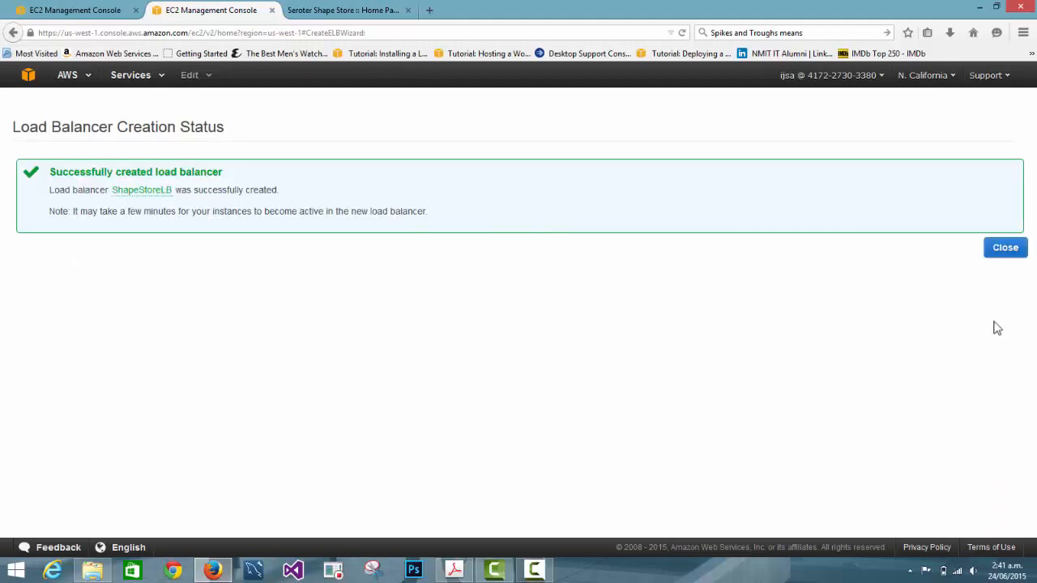
click(1005, 249)
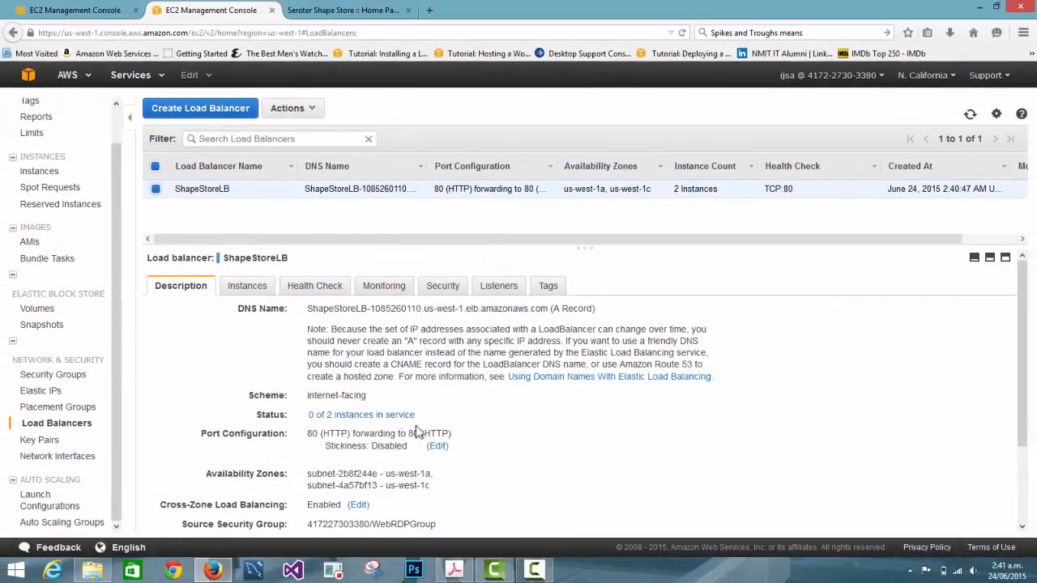
Check the status of ShapeStoreLB's instances and copy the load balancer's DNS name from its description
click(426, 389)
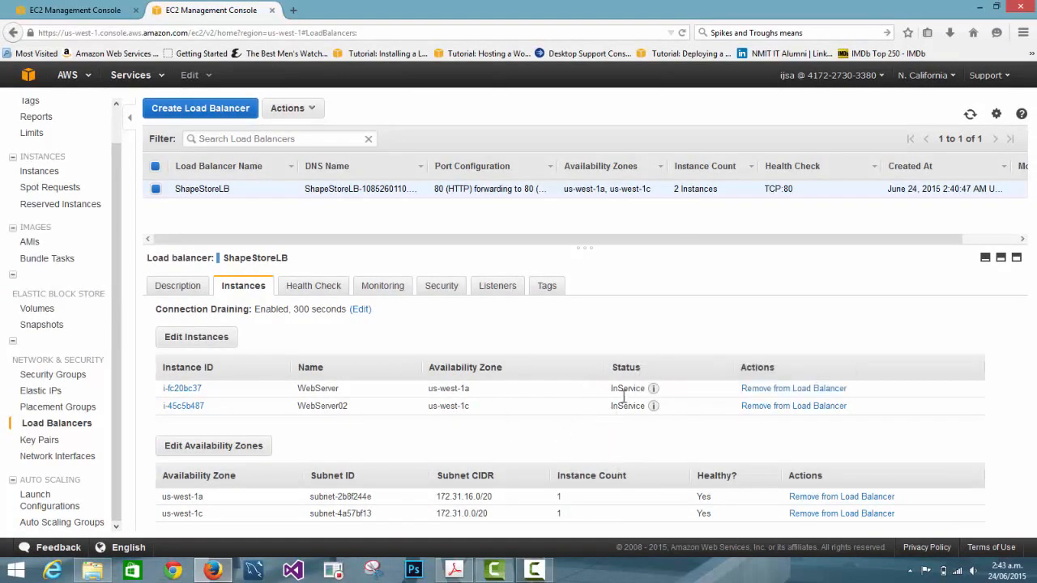
click(173, 286)
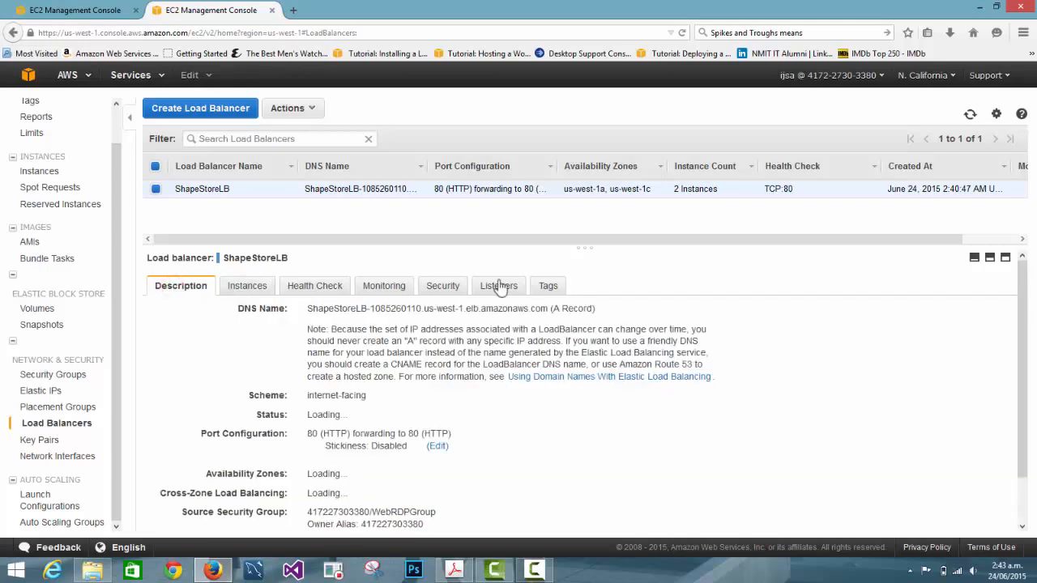
drag(459, 308, 305, 311)
right_click(305, 311)
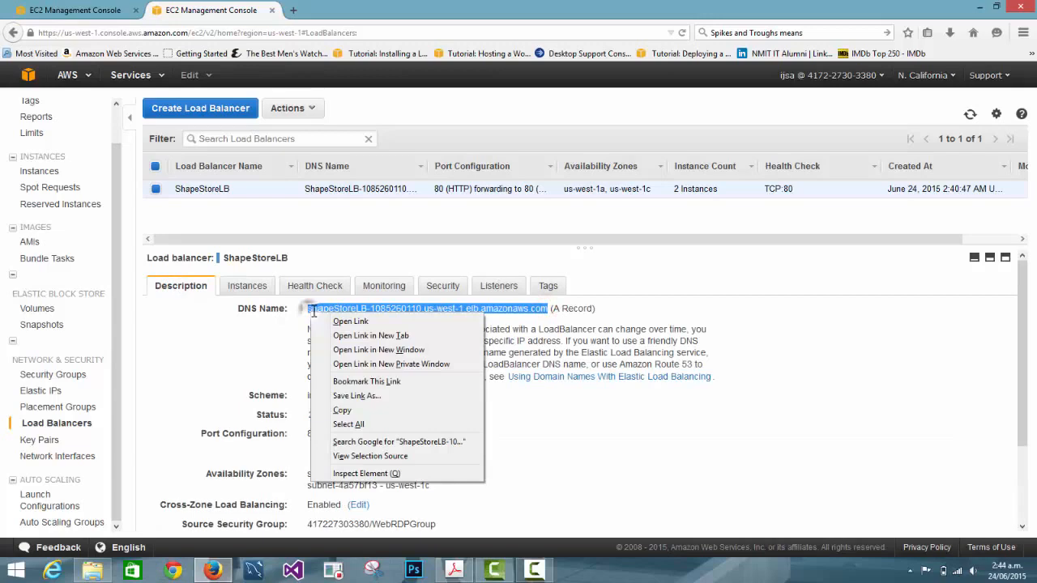
click(336, 409)
Open the Shape Store site in a new browser tab using the copied DNS name followed by /ss/
key(ctrl+t)
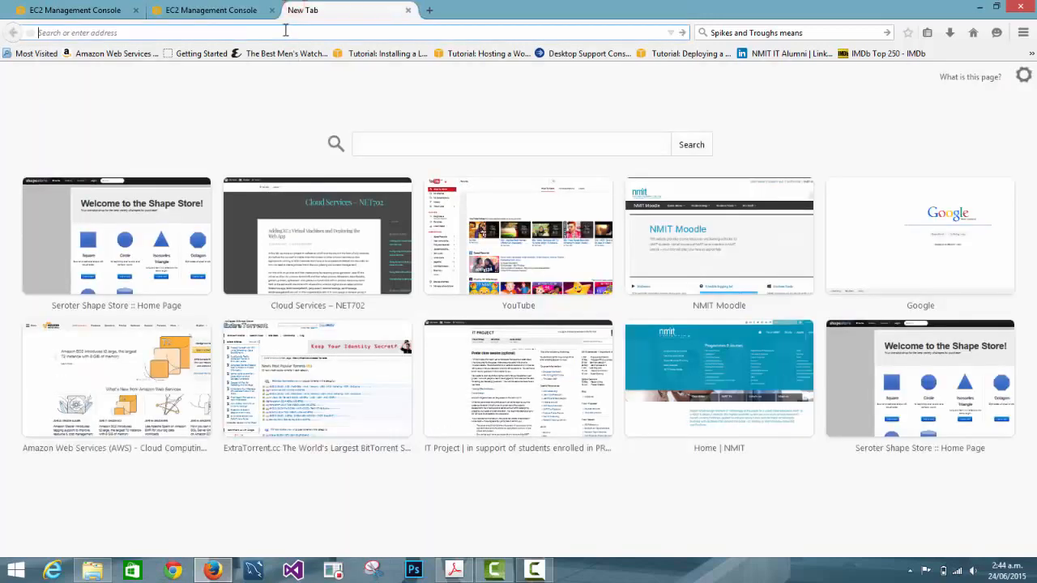
key(ctrl+v)
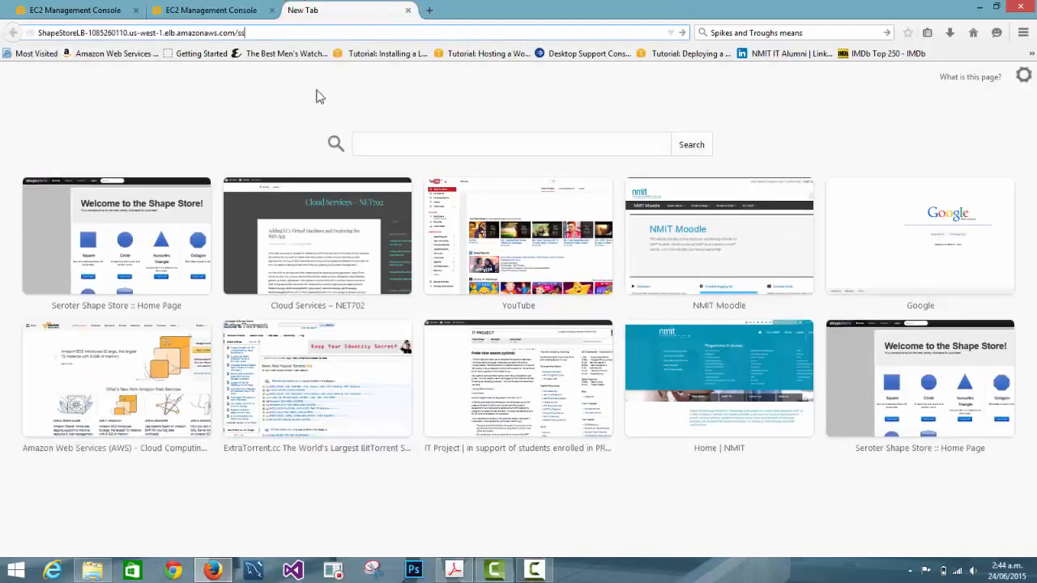
text(/ss/)
key(Return)
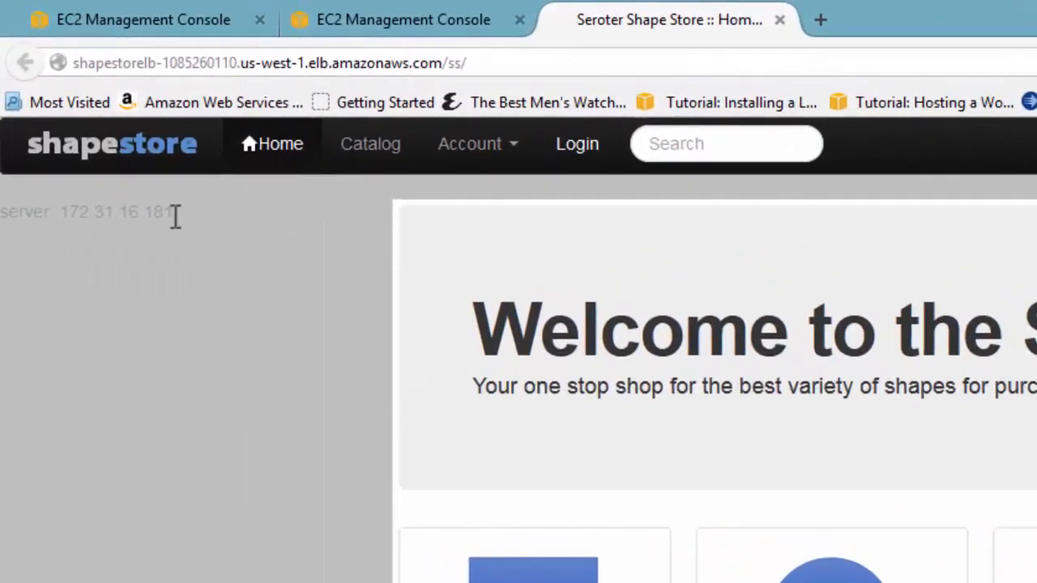
Reload the Shape Store page and compare the server address it shows before and after
drag(147, 186, 55, 188)
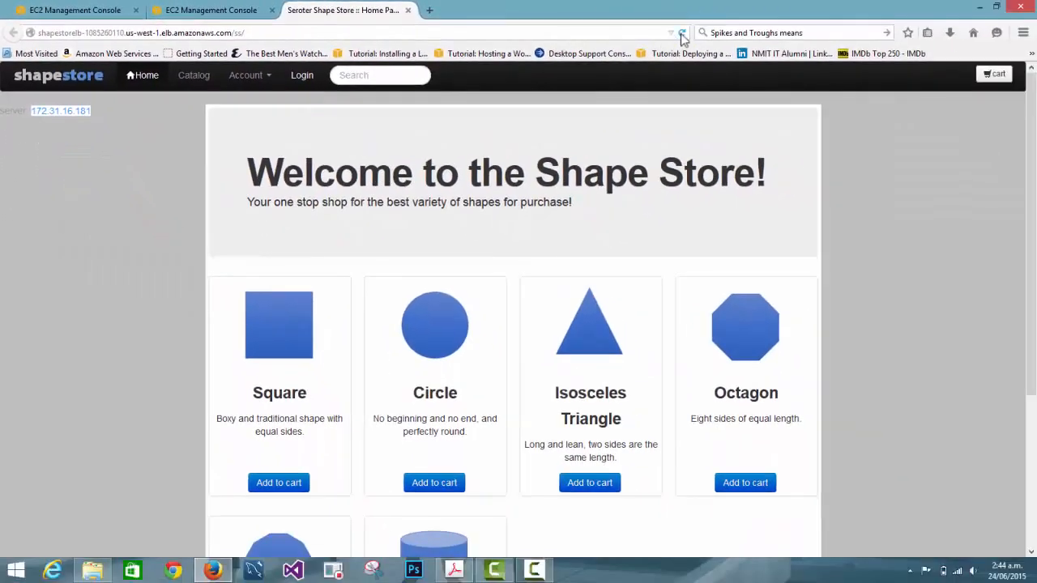
click(951, 46)
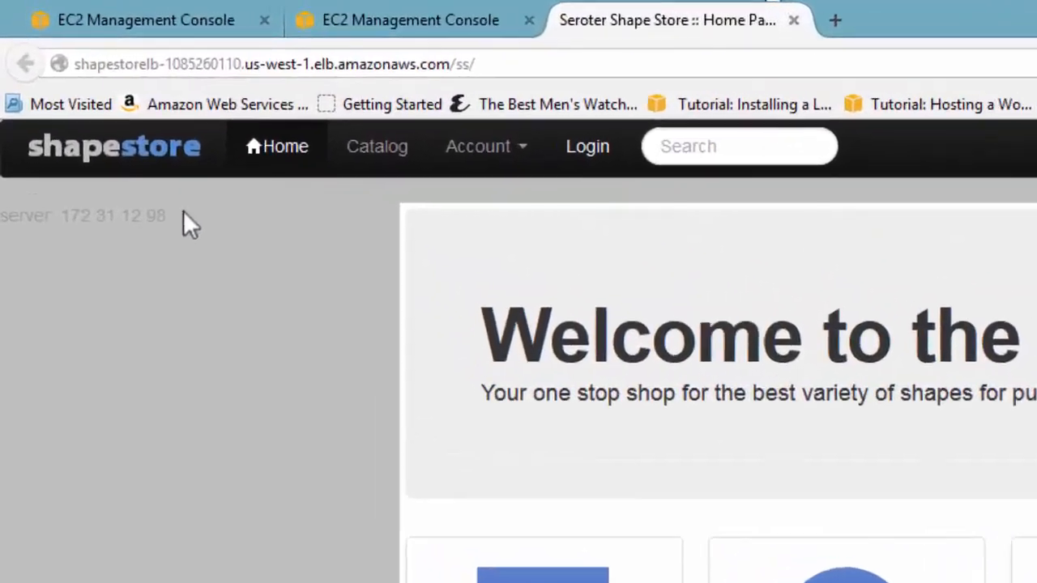
drag(183, 215, 4, 218)
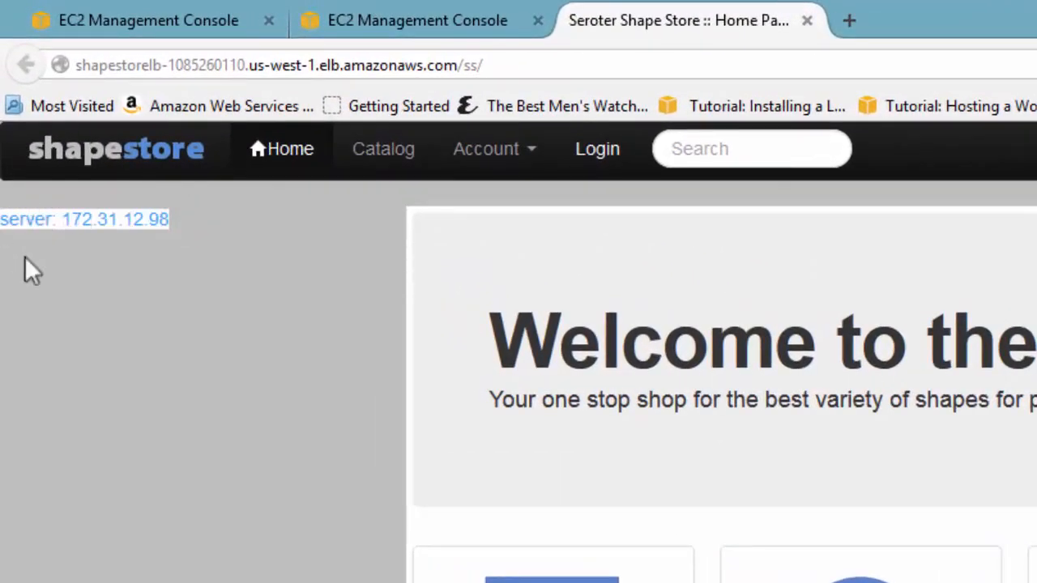
click(166, 350)
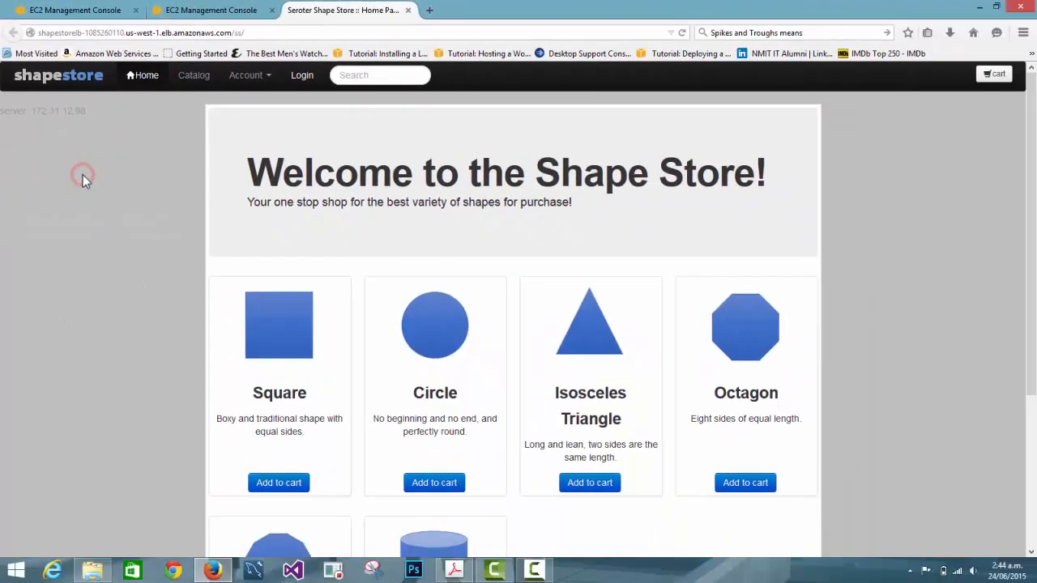
Return to the load balancer in the EC2 console, remove the WebServer02 instance from ShapeStoreLB, and save
click(232, 6)
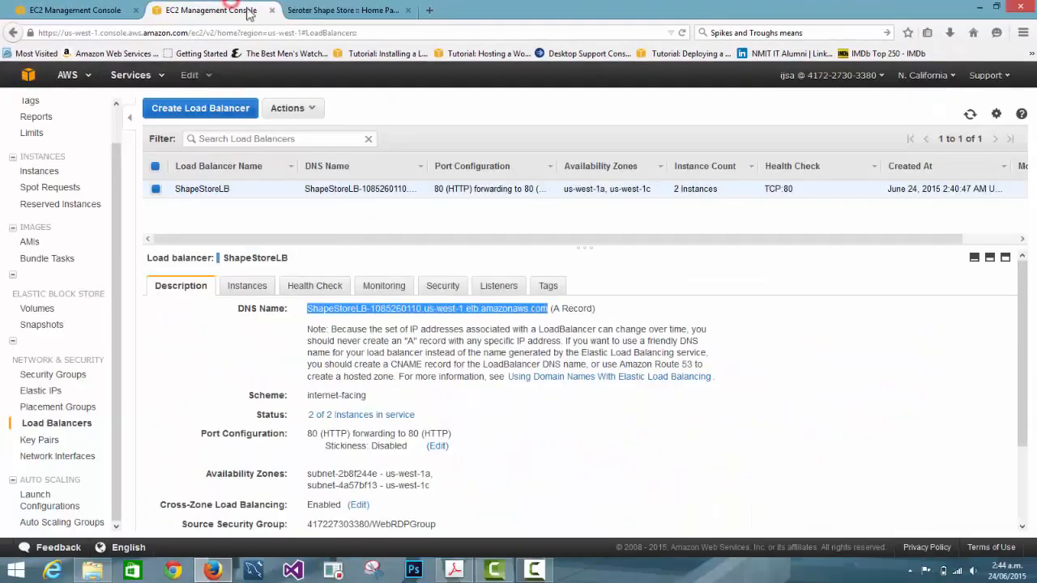
click(390, 386)
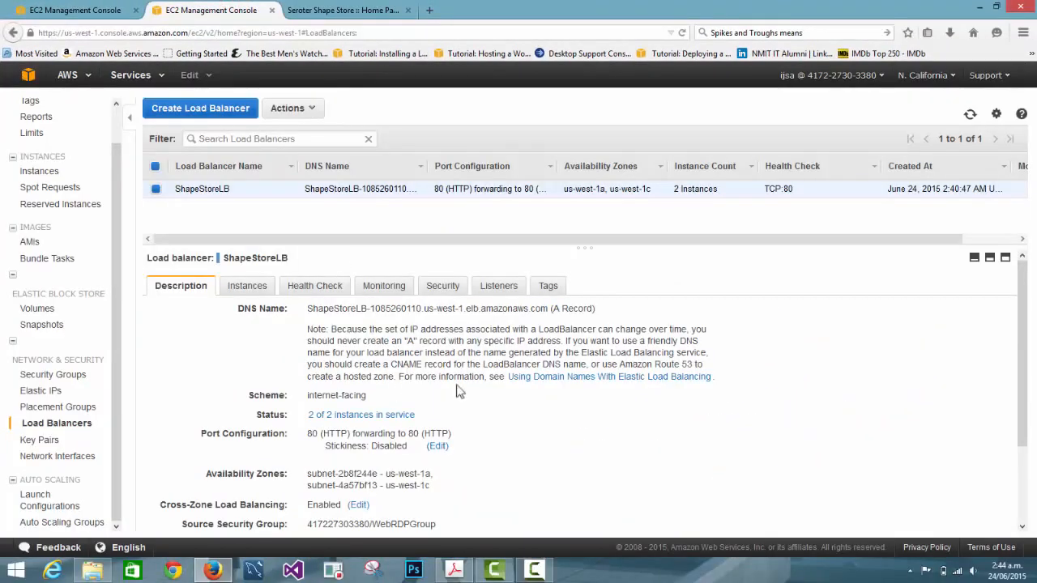
click(250, 289)
click(198, 341)
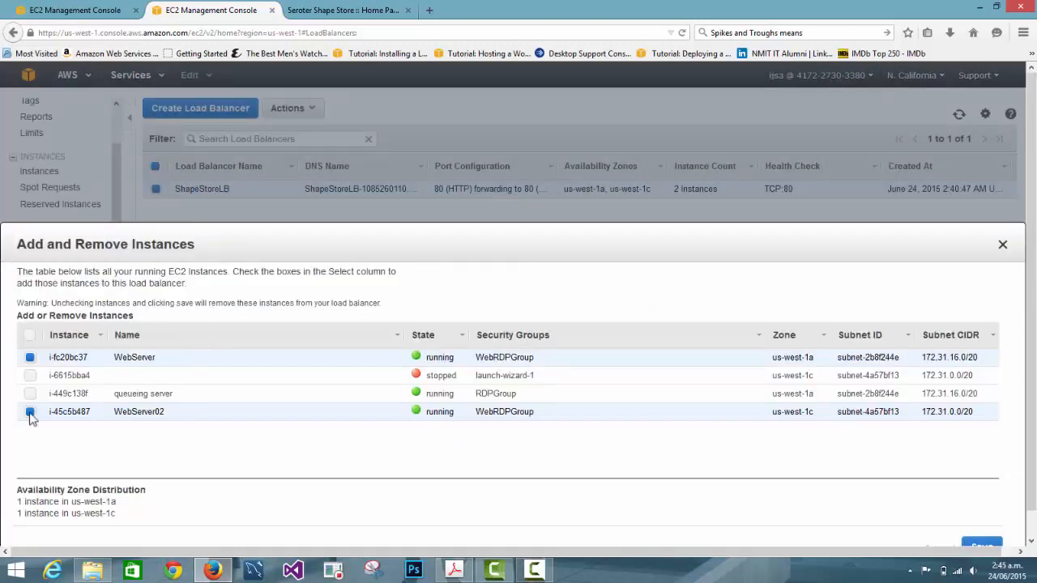
click(29, 412)
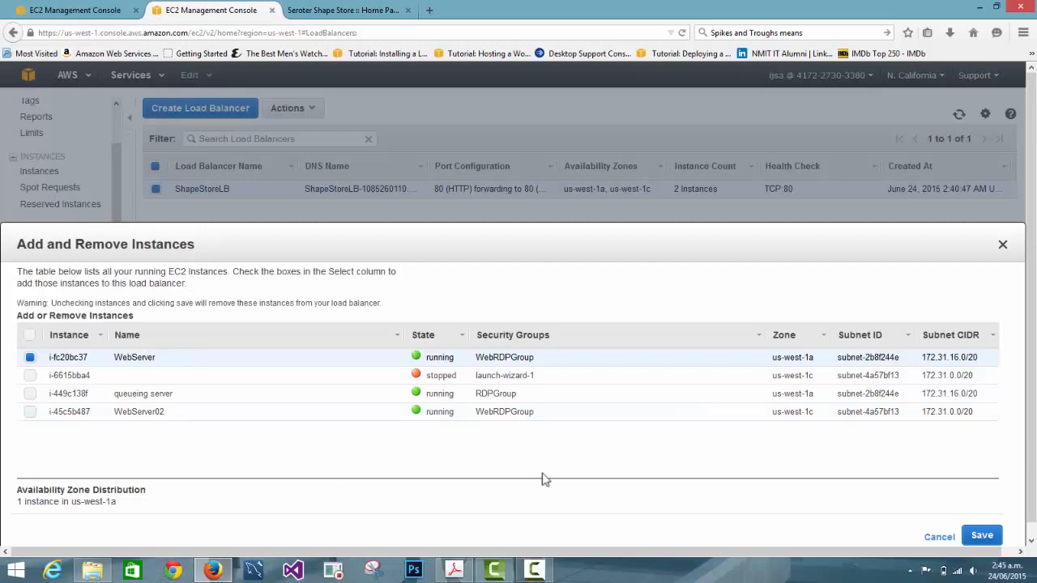
click(974, 537)
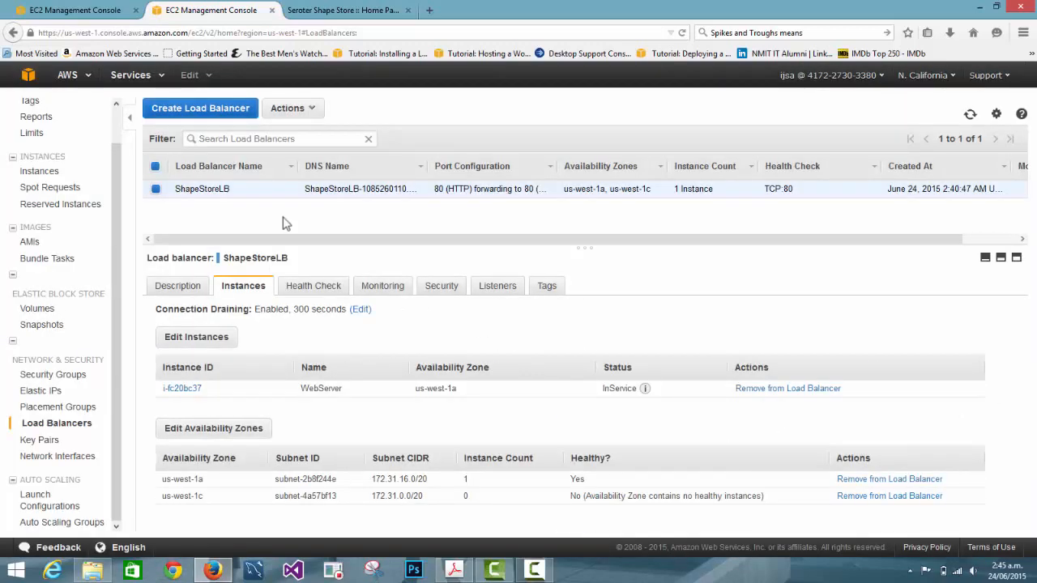
Reload the Shape Store page twice and examine which server address handles the requests with only WebServer attached
click(345, 10)
click(682, 34)
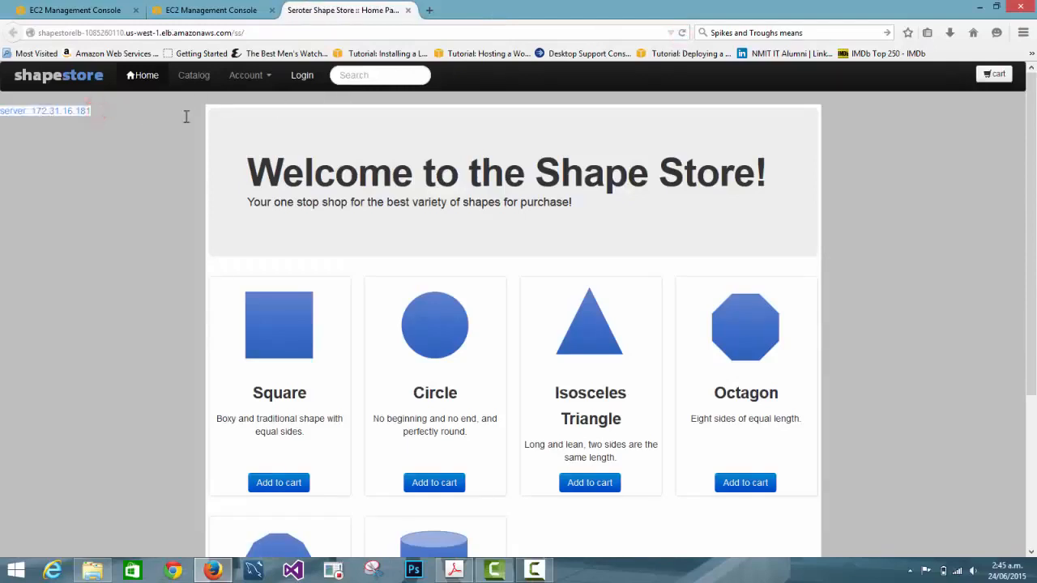
click(682, 33)
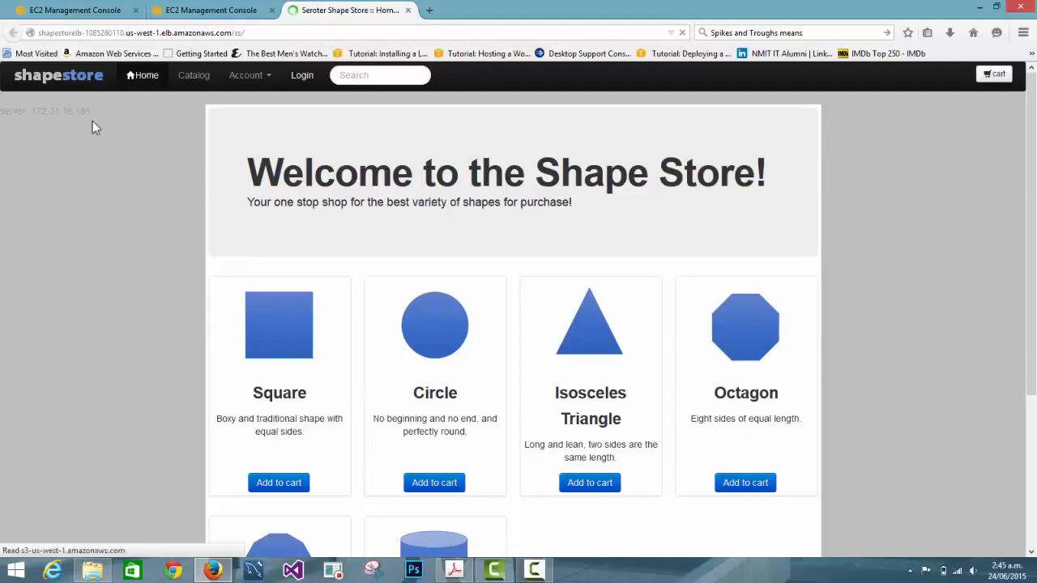
Add the WebServer02 instance back to ShapeStoreLB in the EC2 console and save
click(204, 10)
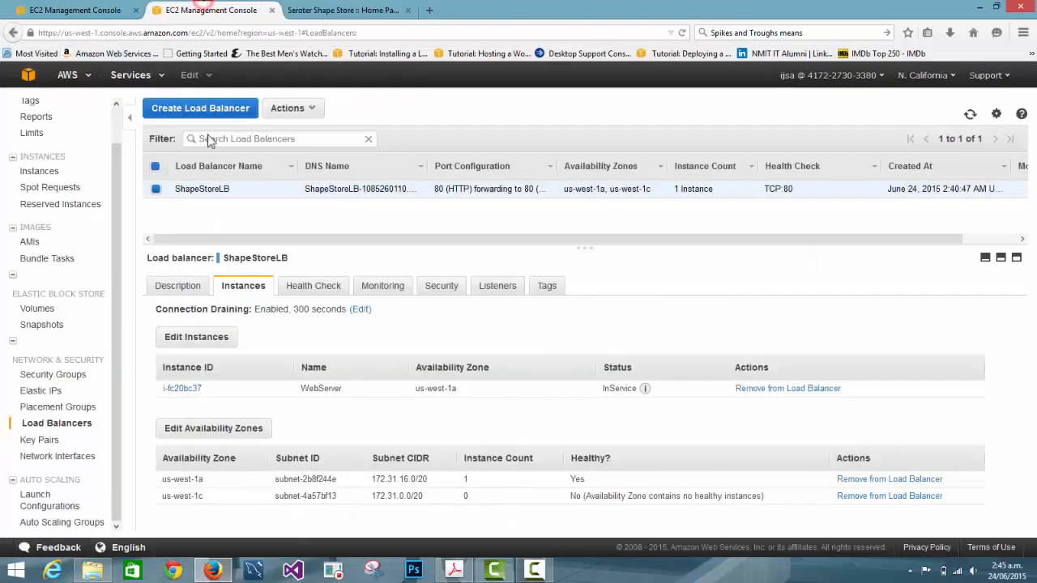
click(199, 339)
click(29, 337)
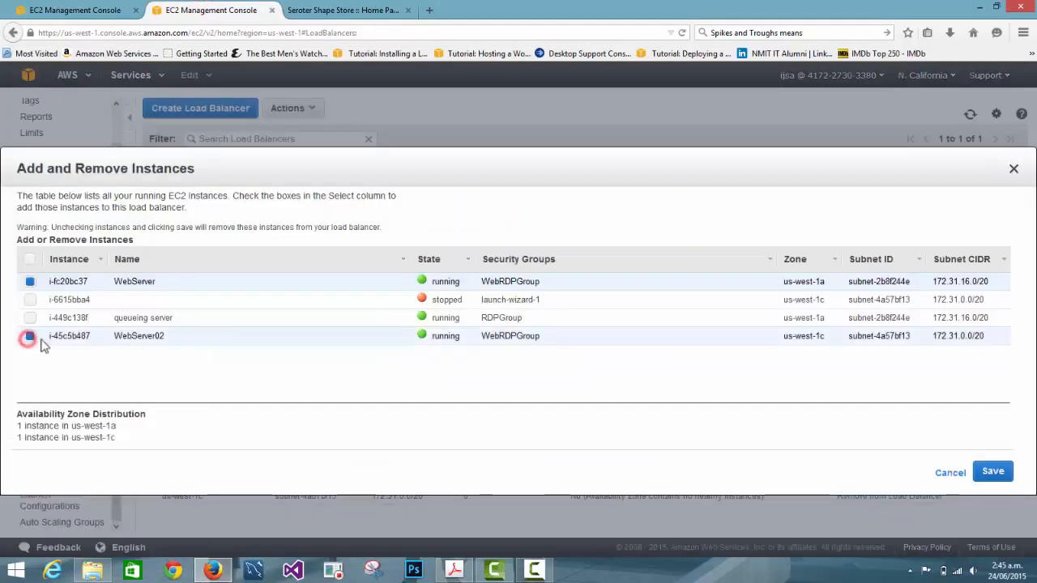
click(999, 477)
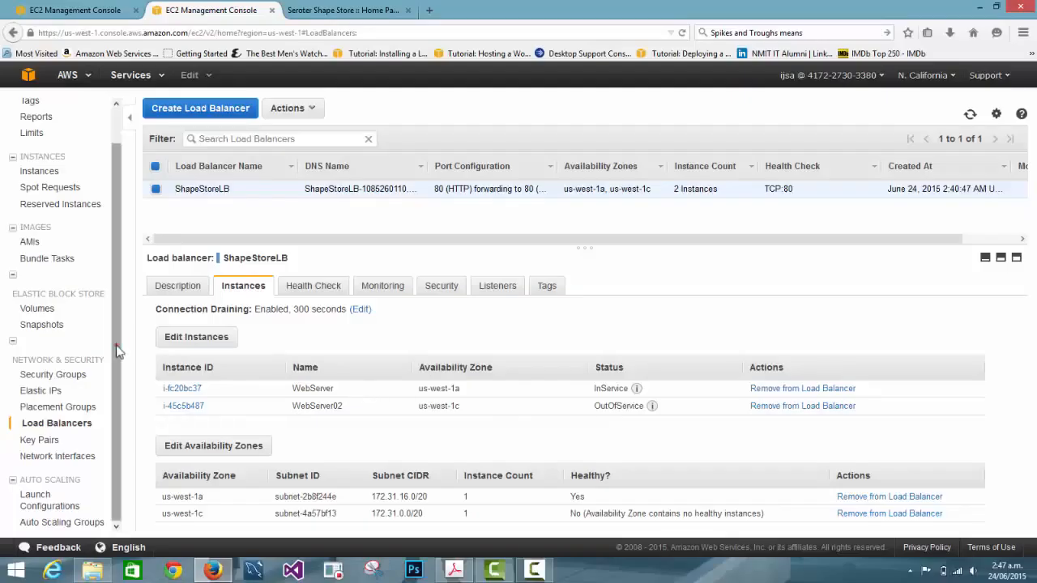
Start an Auto Scaling group with a new launch configuration using the ShapeStoreWebServer AMI and the t2.micro instance type
click(45, 503)
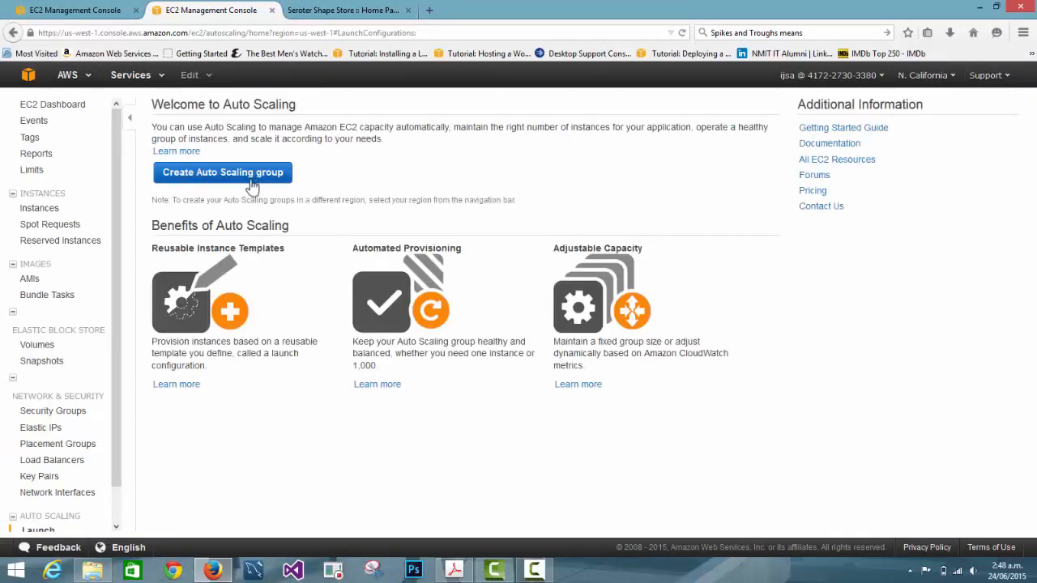
click(237, 184)
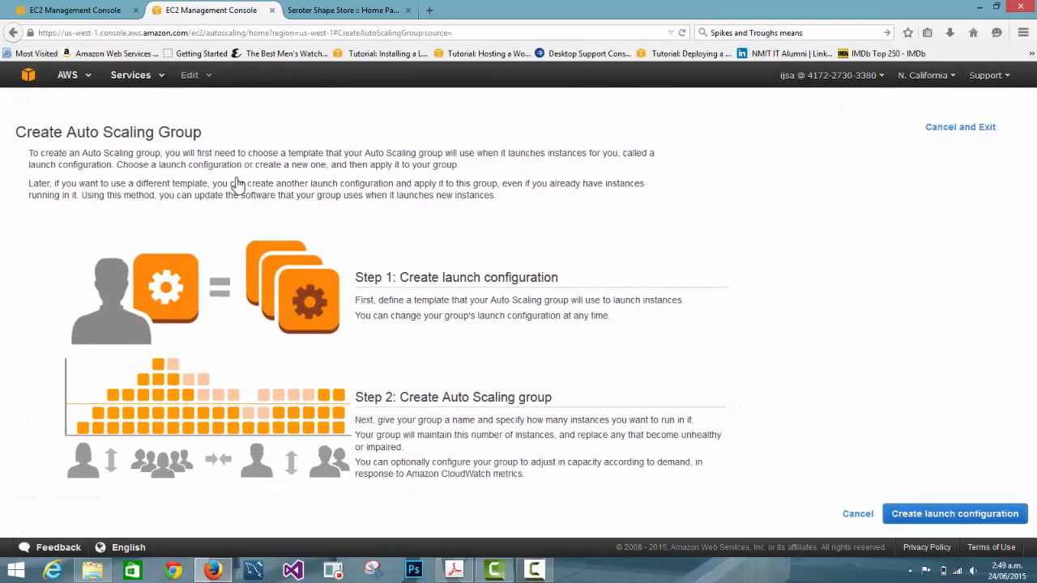
click(960, 514)
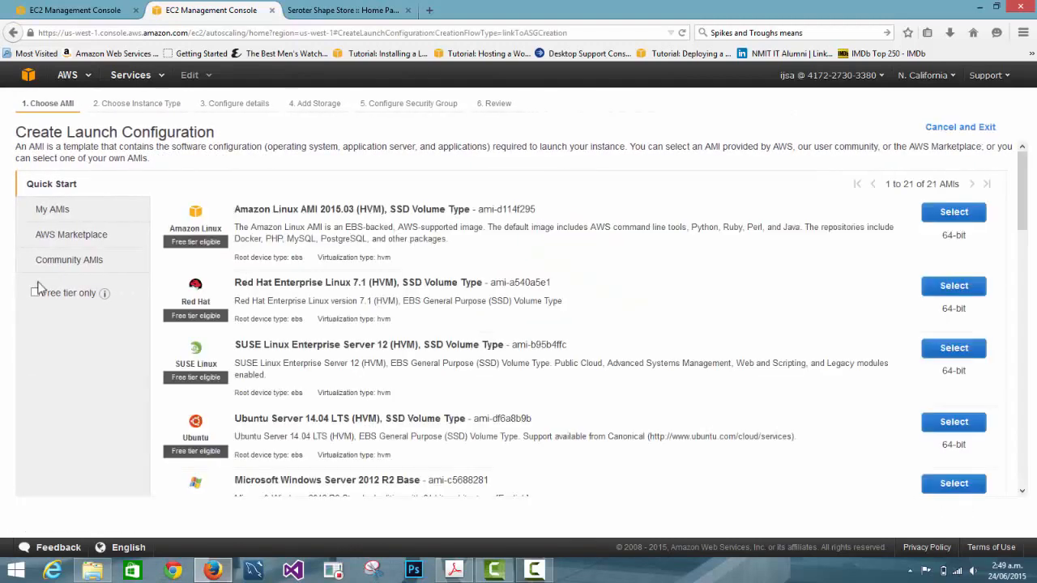
click(52, 210)
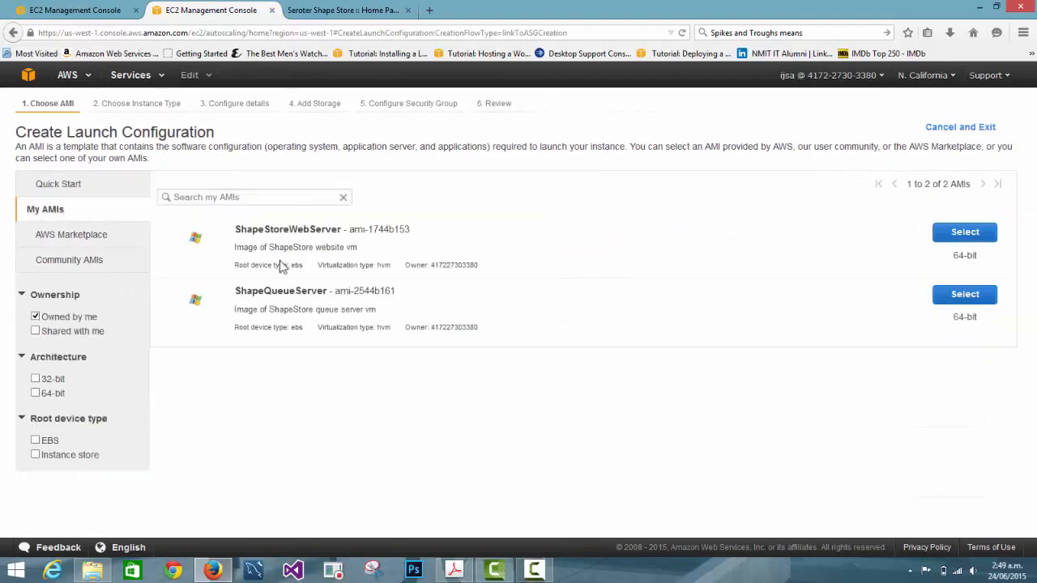
click(957, 235)
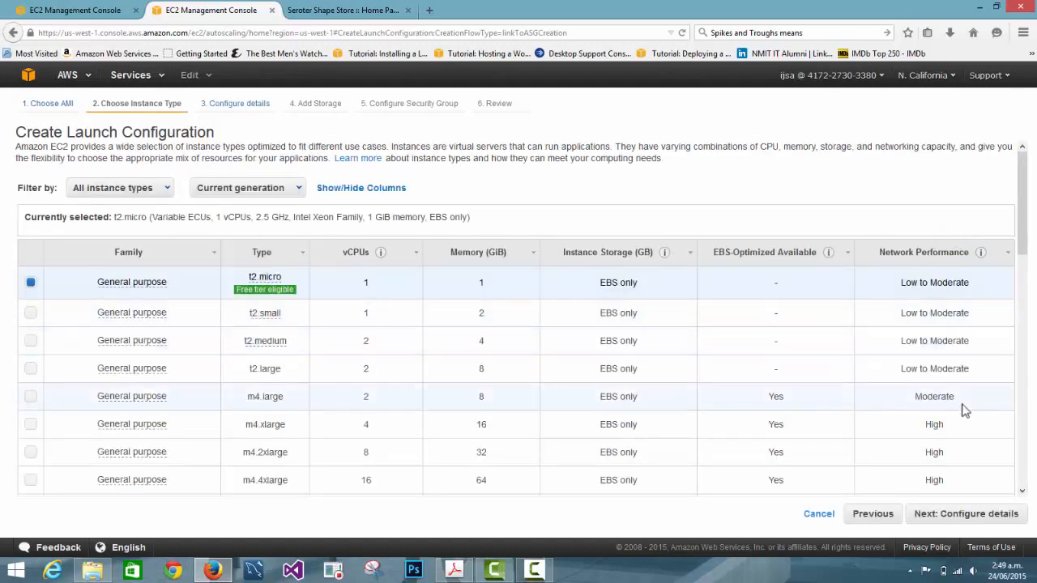
click(939, 515)
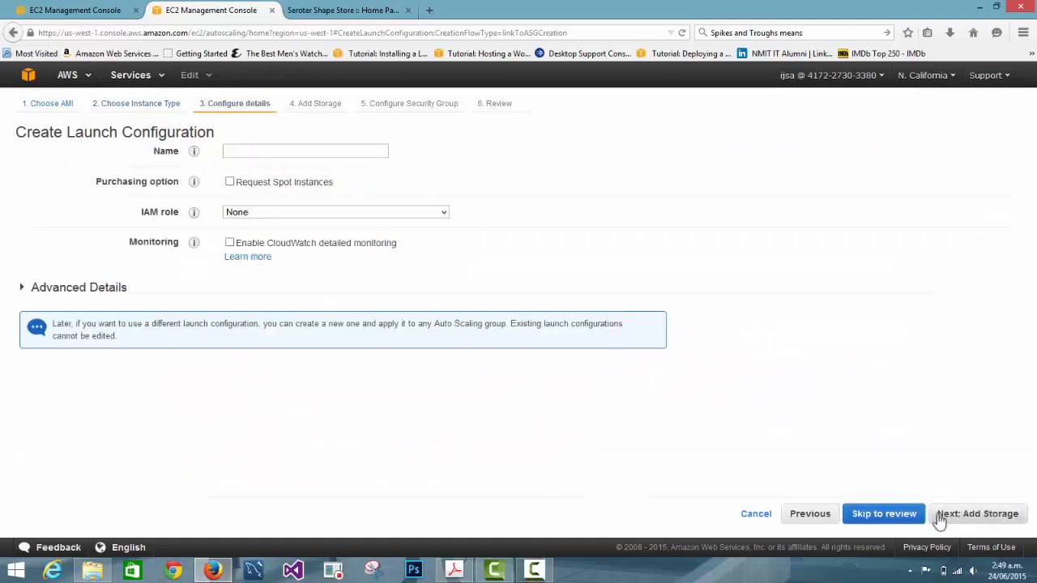
Name the launch configuration scale-web, assign the WebServerRole IAM role, and continue to the storage settings
click(279, 148)
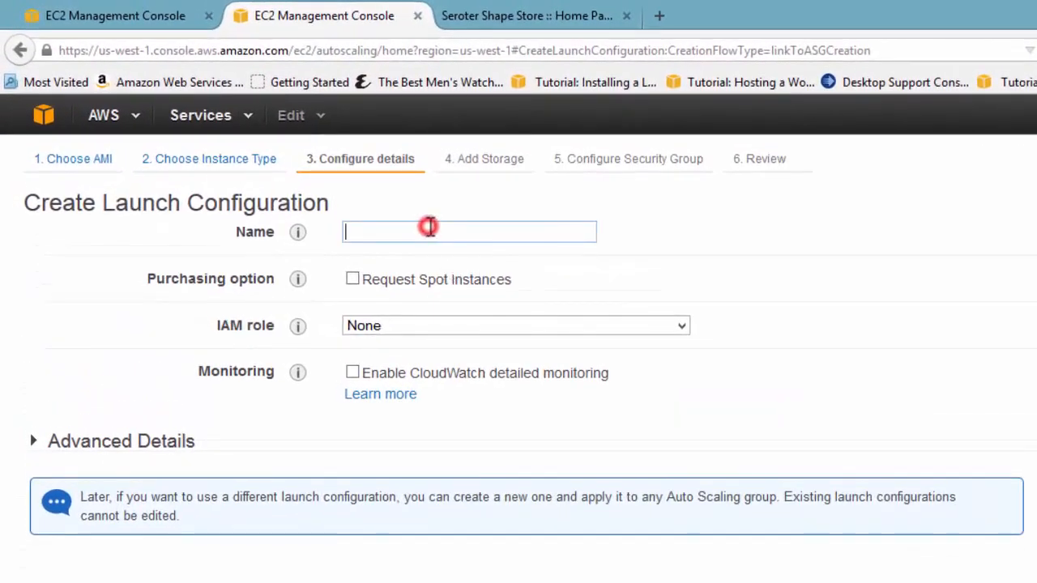
text(scale-web)
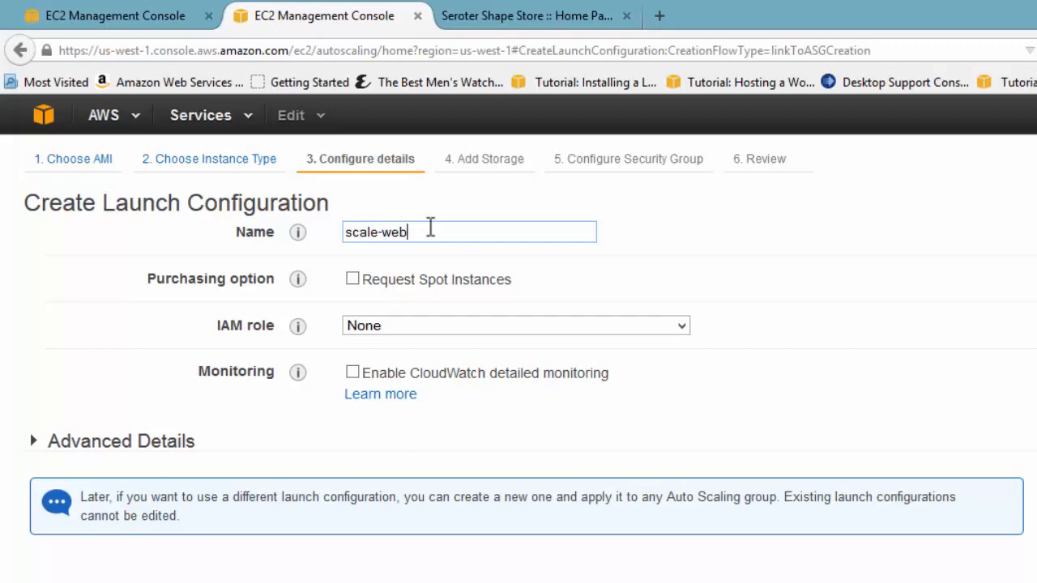
click(366, 325)
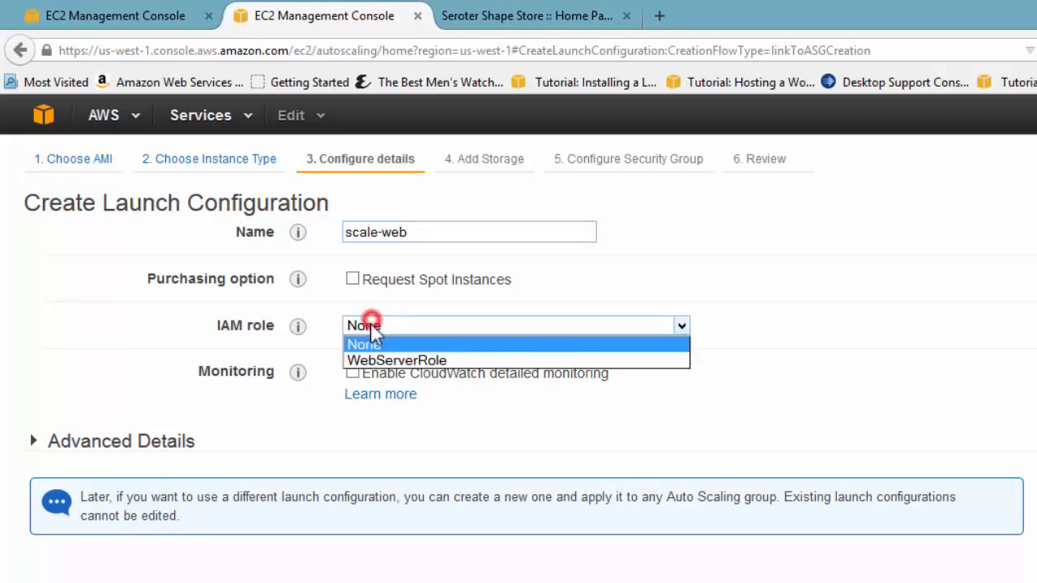
click(371, 359)
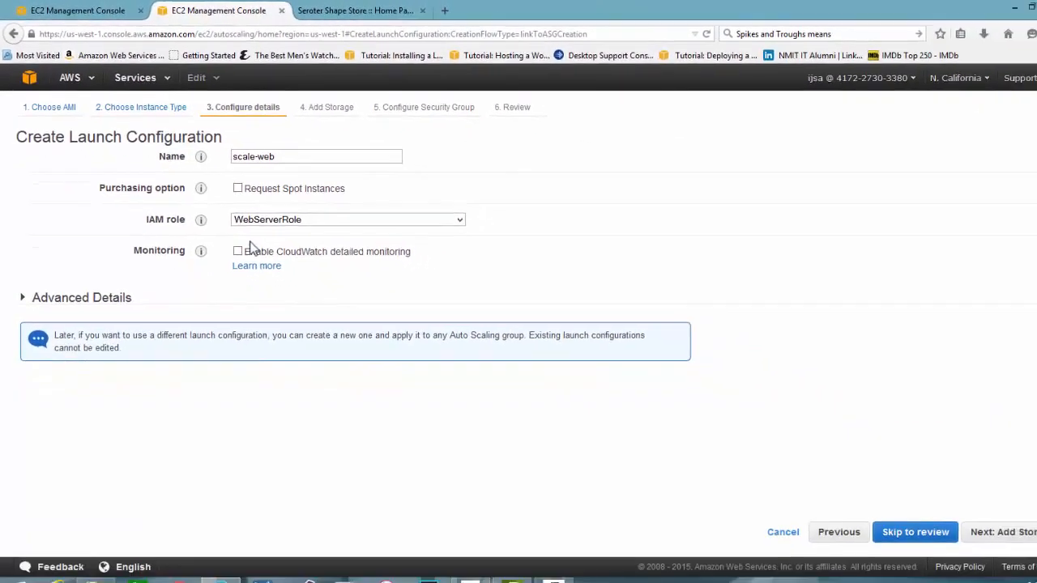
click(966, 518)
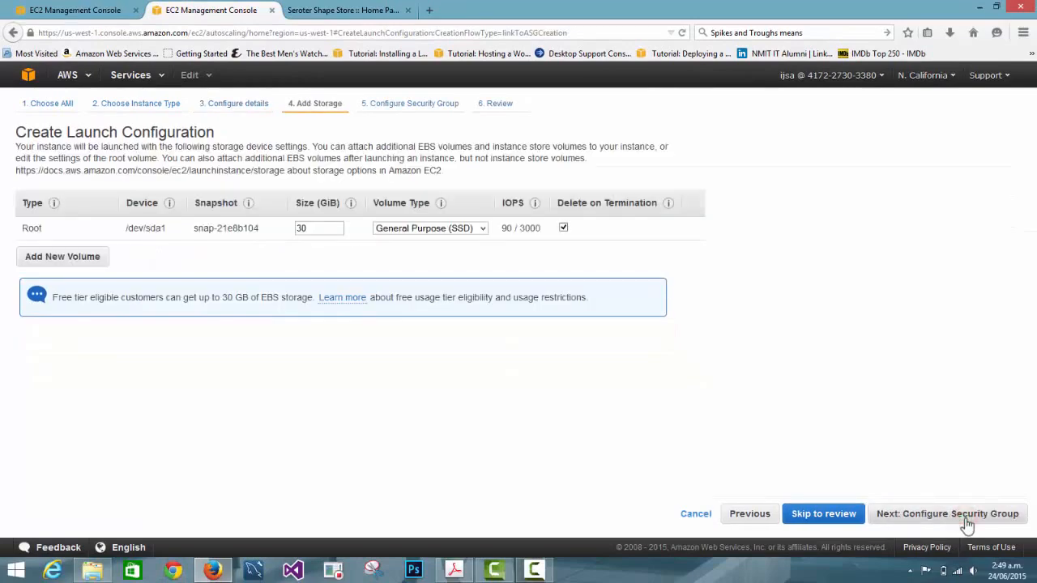
Keep the default storage, assign the existing WebRDPGroup security group, and continue to the launch configuration review
click(966, 518)
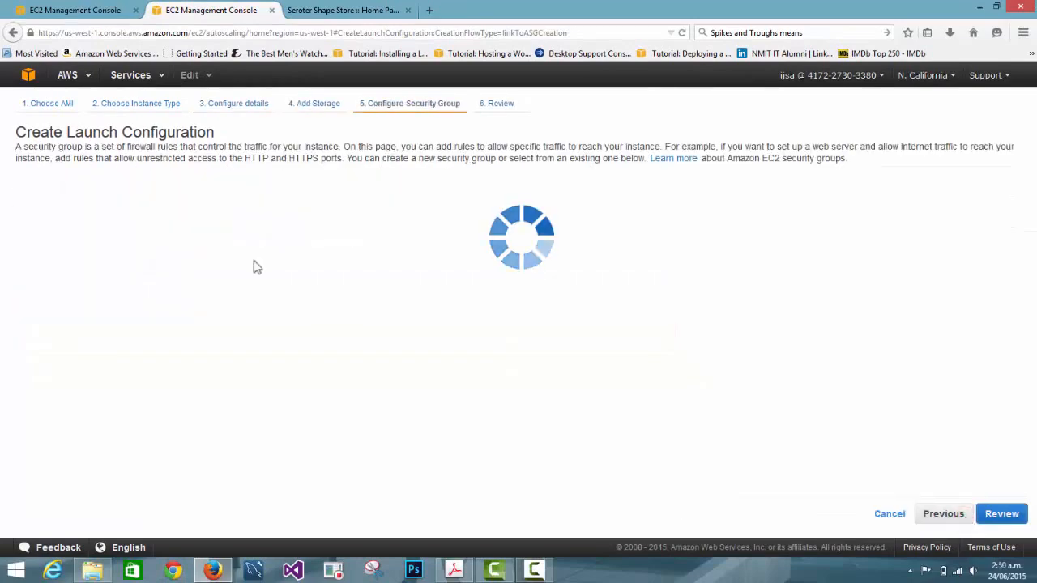
click(217, 195)
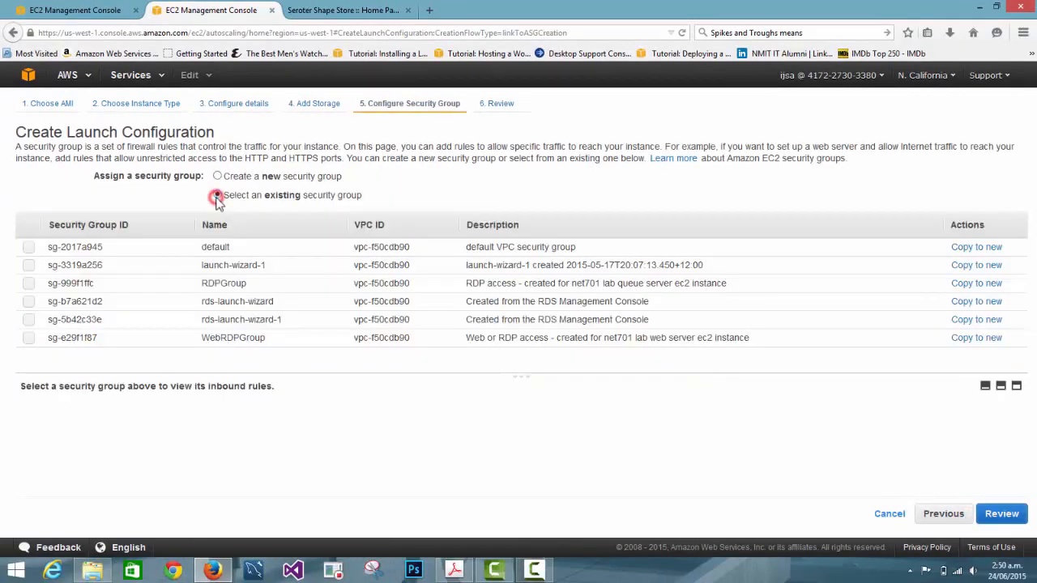
click(28, 341)
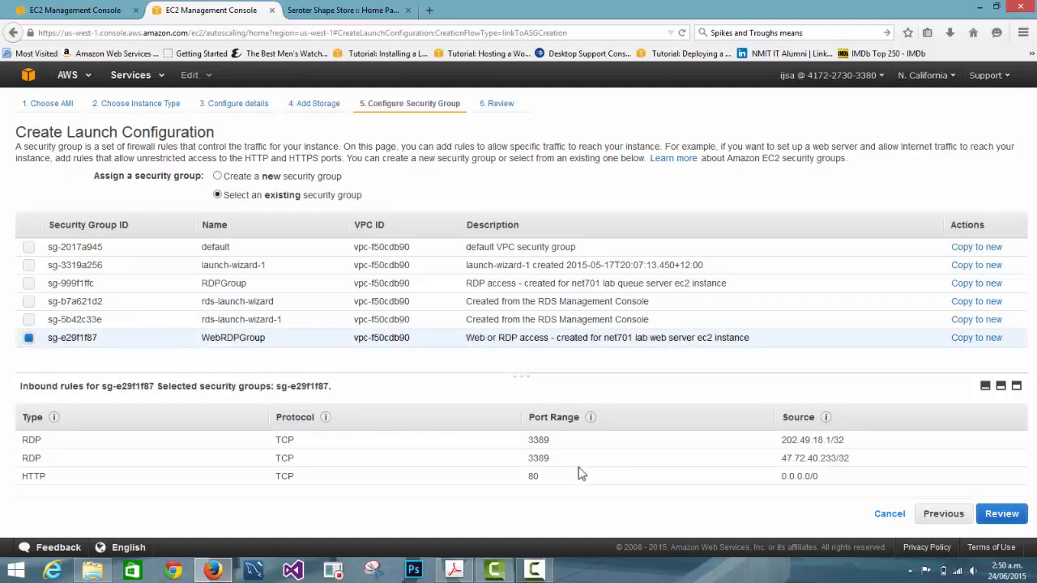
click(998, 516)
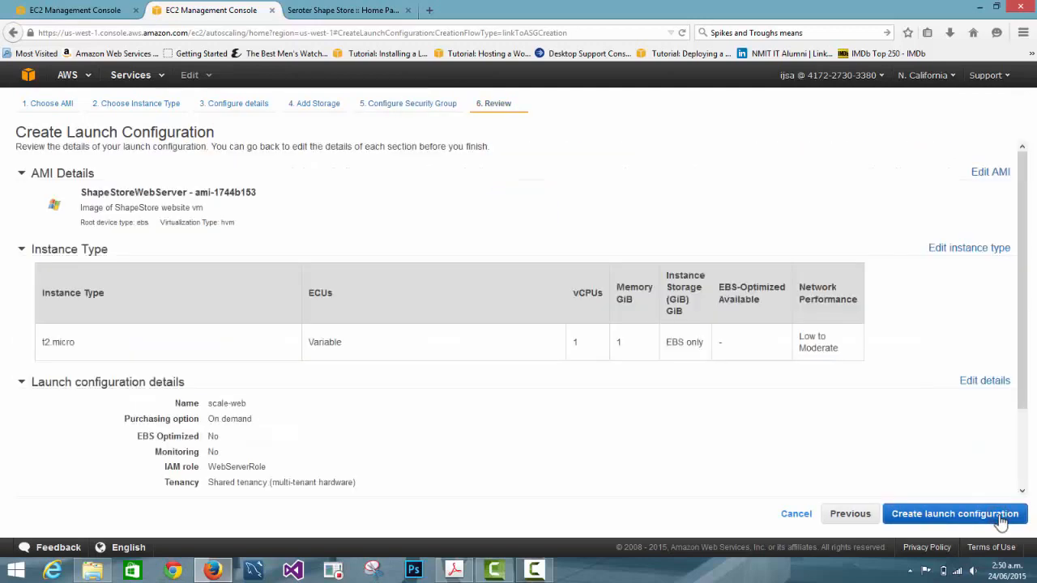
Create the scale-web launch configuration using the existing Web Server key pair, acknowledging access to its private key file
click(1001, 517)
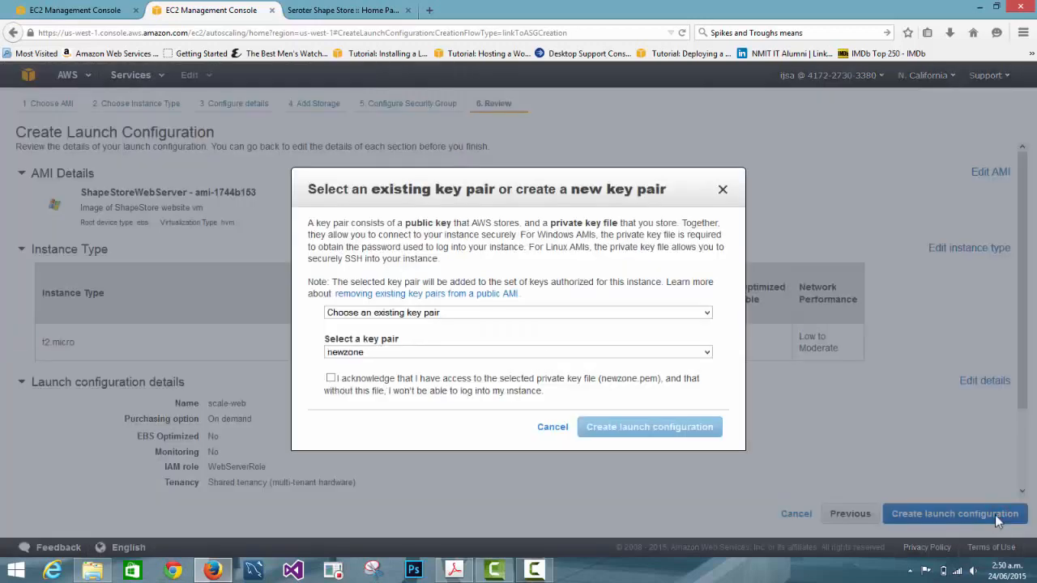
click(546, 352)
click(445, 386)
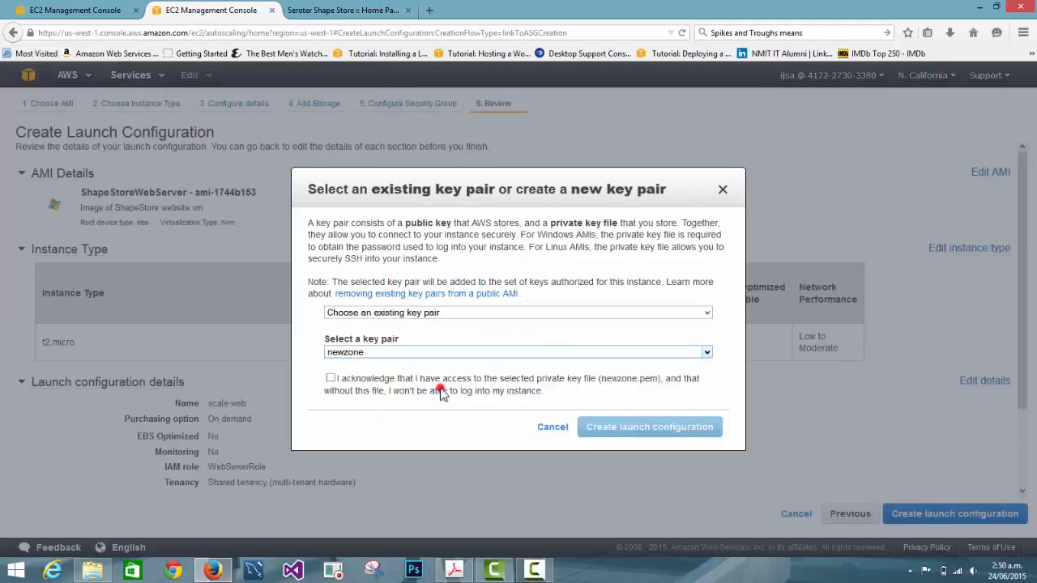
click(330, 378)
click(621, 426)
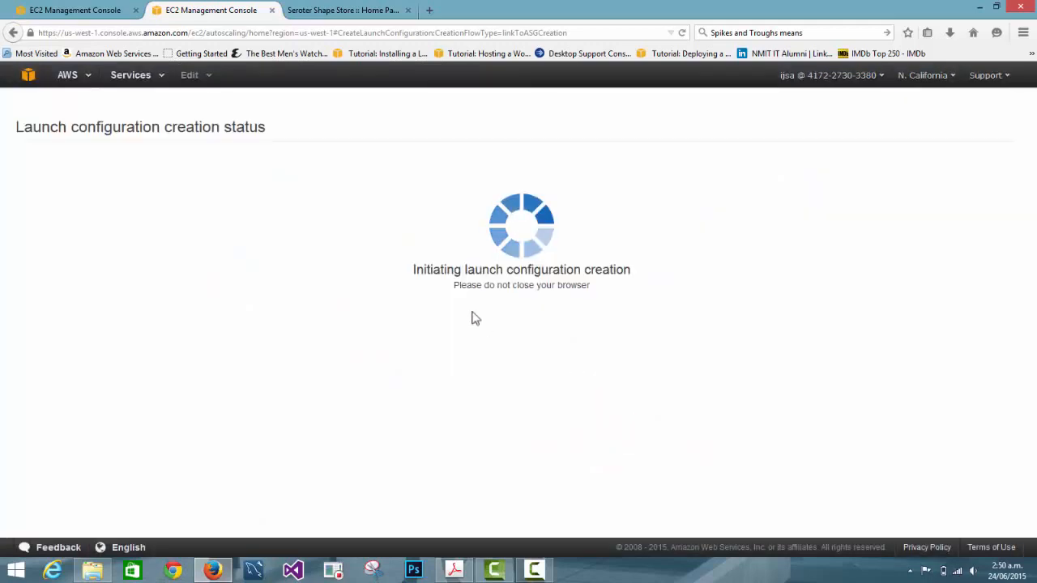
Name the Auto Scaling group scale-web-asg, start it with 2 instances, and add the us-west-1c and us-west-1a default subnets
click(331, 271)
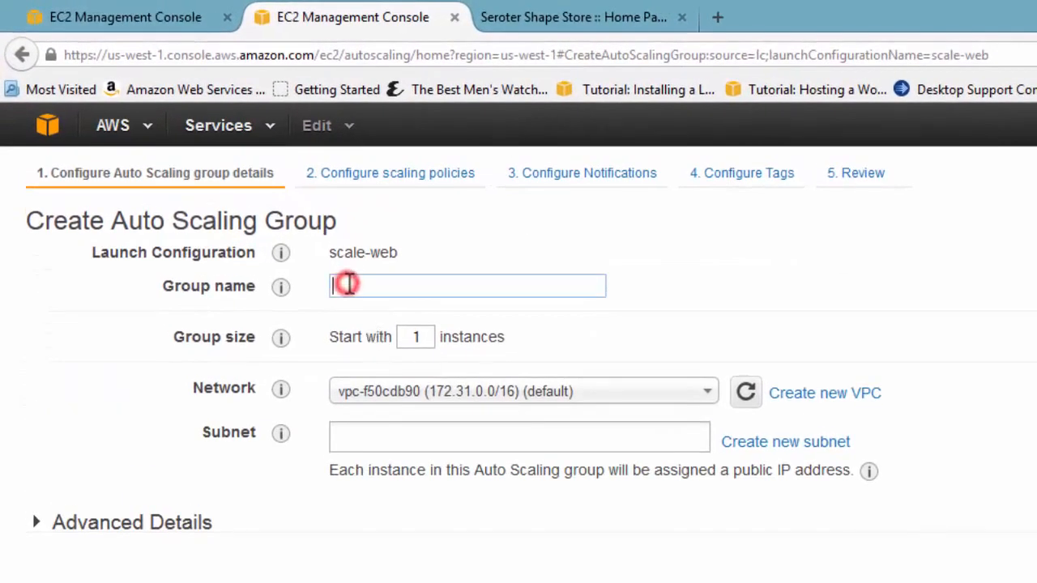
text(scale-web-asg)
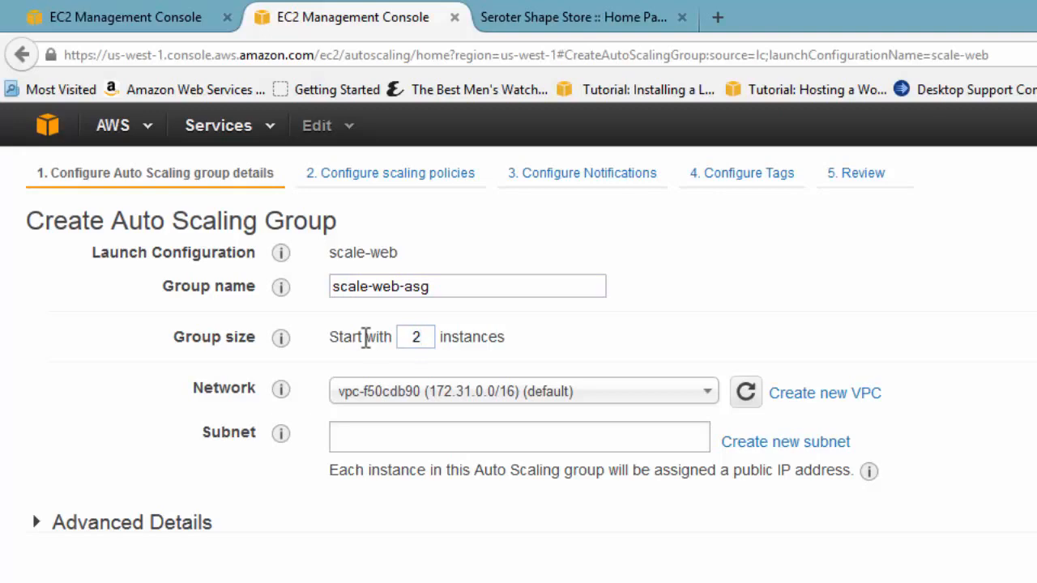
click(396, 425)
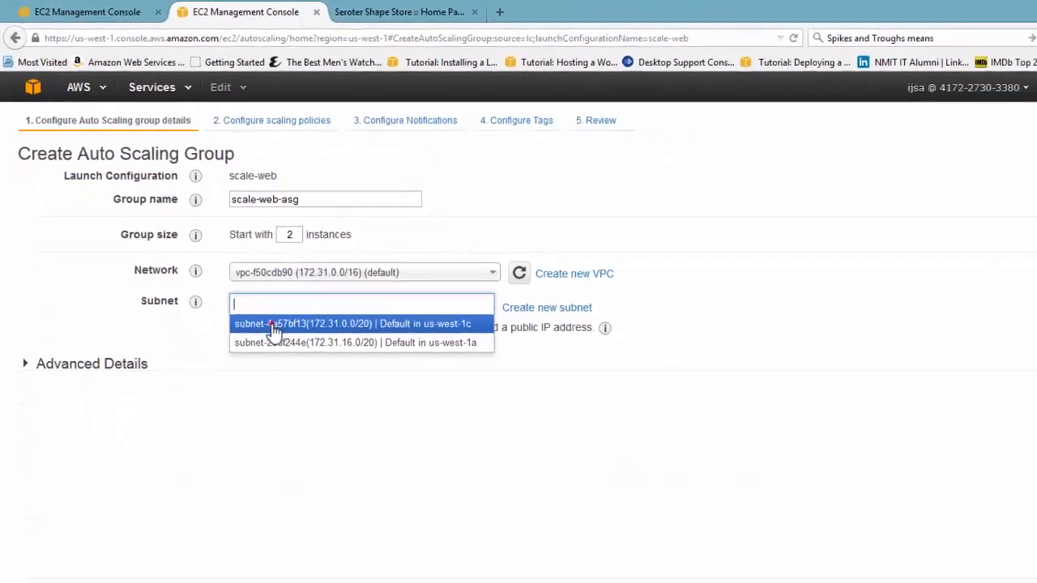
click(274, 330)
click(274, 318)
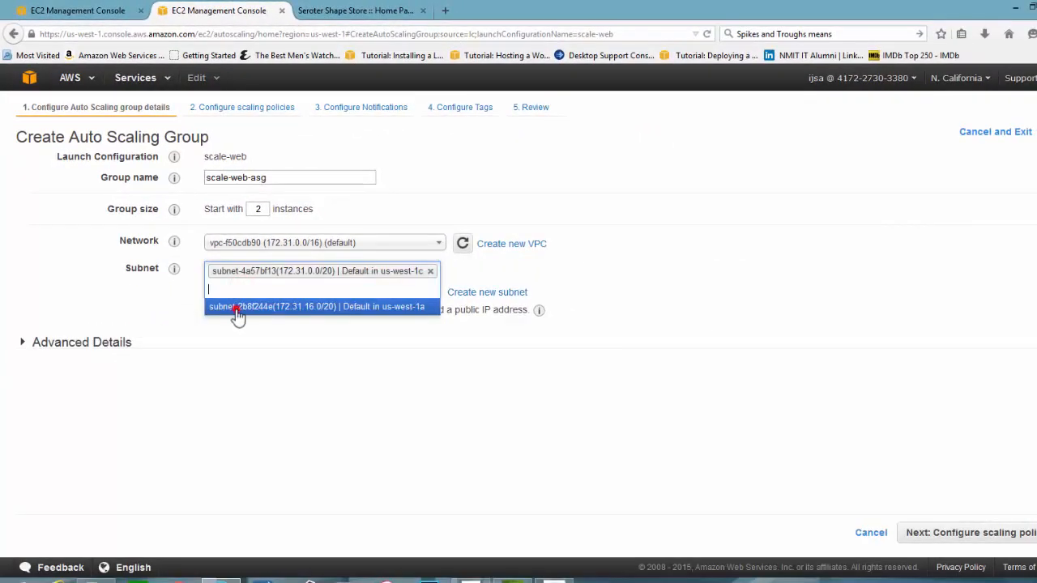
click(236, 309)
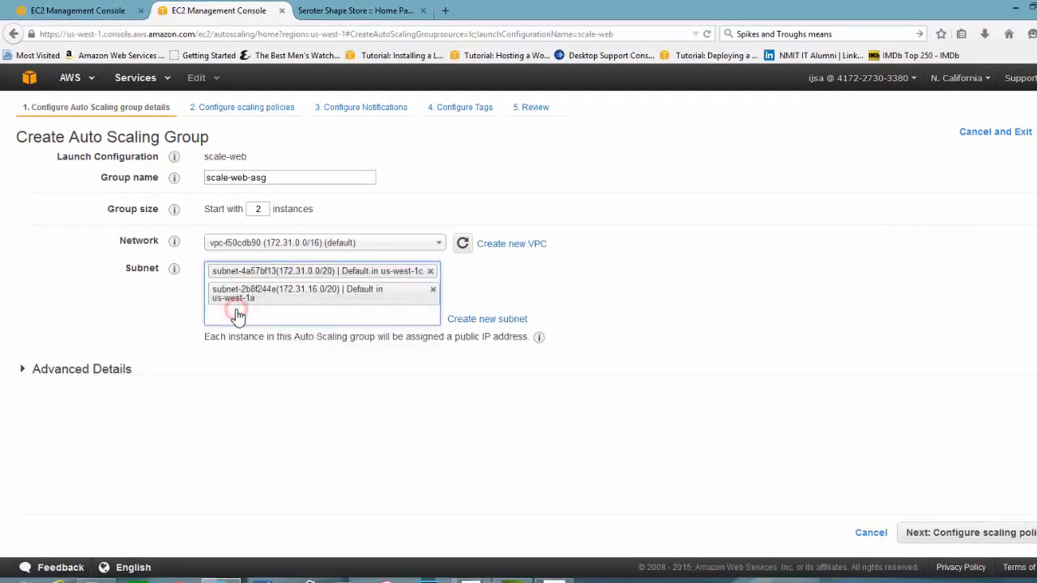
Let the group receive traffic from ShapeStoreLB, set the health check type to ELB, and continue to the scaling policies
click(22, 369)
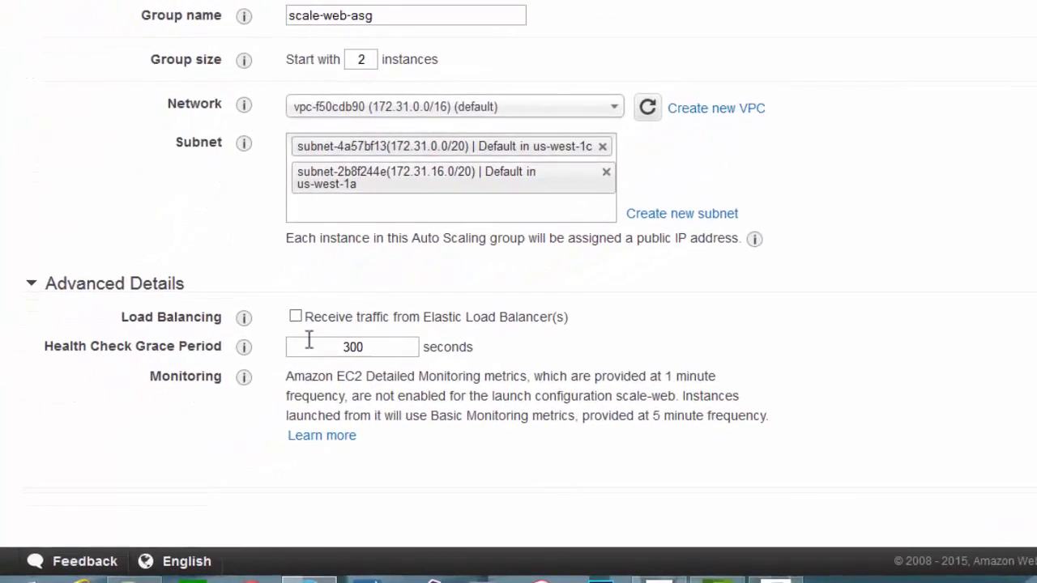
click(295, 318)
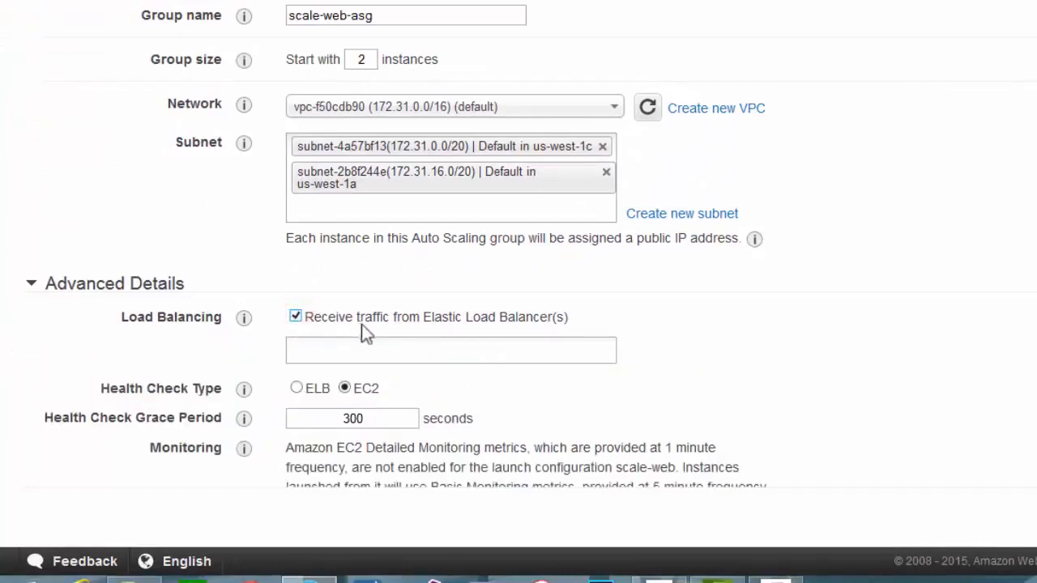
click(351, 353)
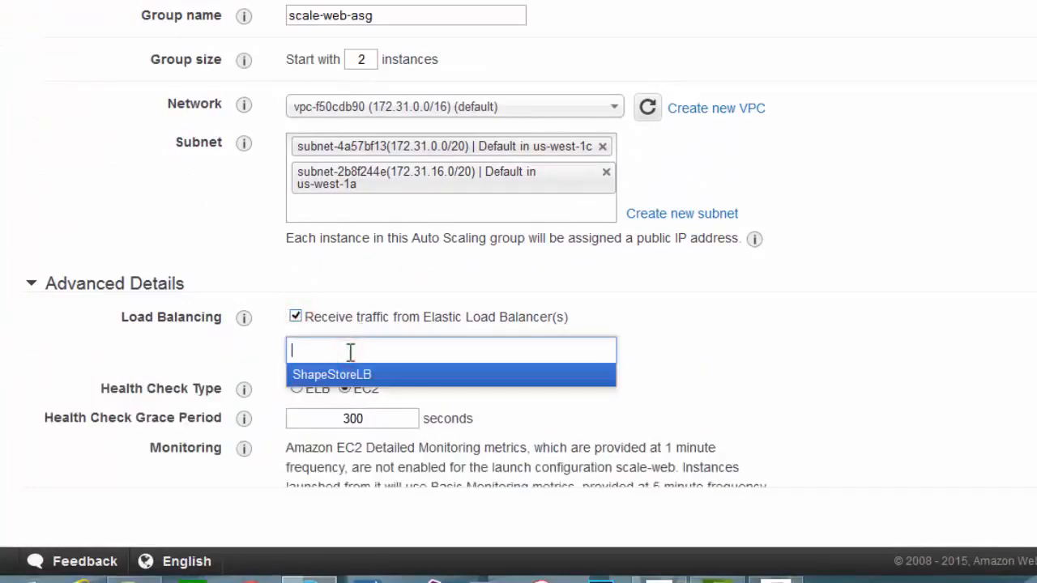
click(348, 375)
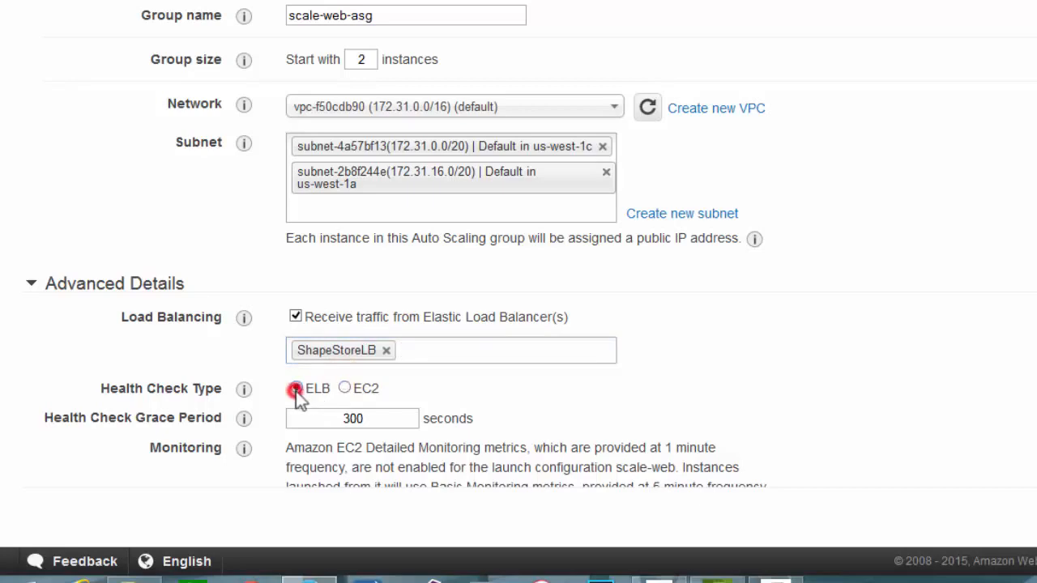
drag(1036, 259, 1036, 345)
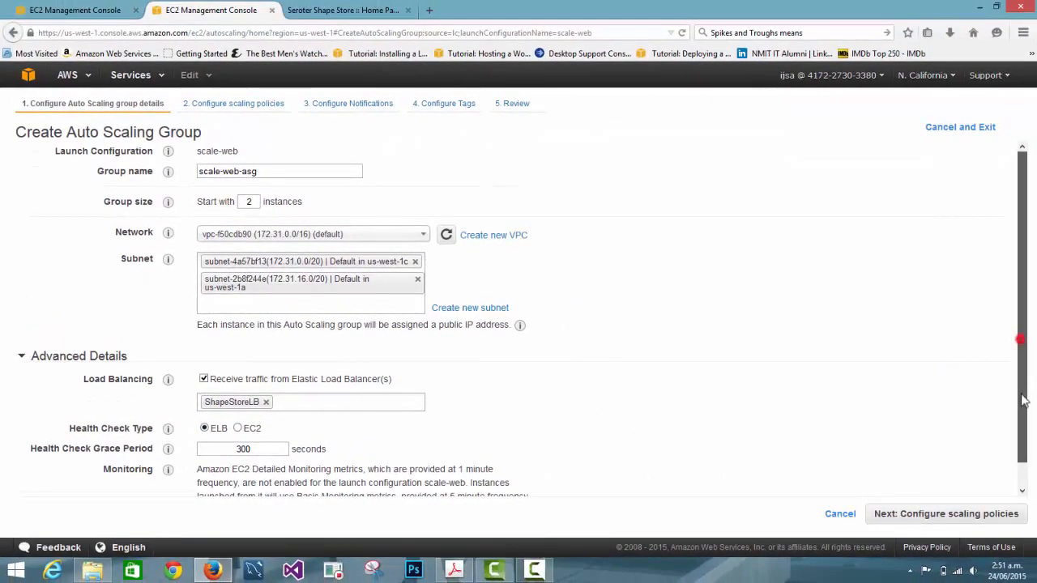
drag(1023, 401, 1022, 424)
click(940, 516)
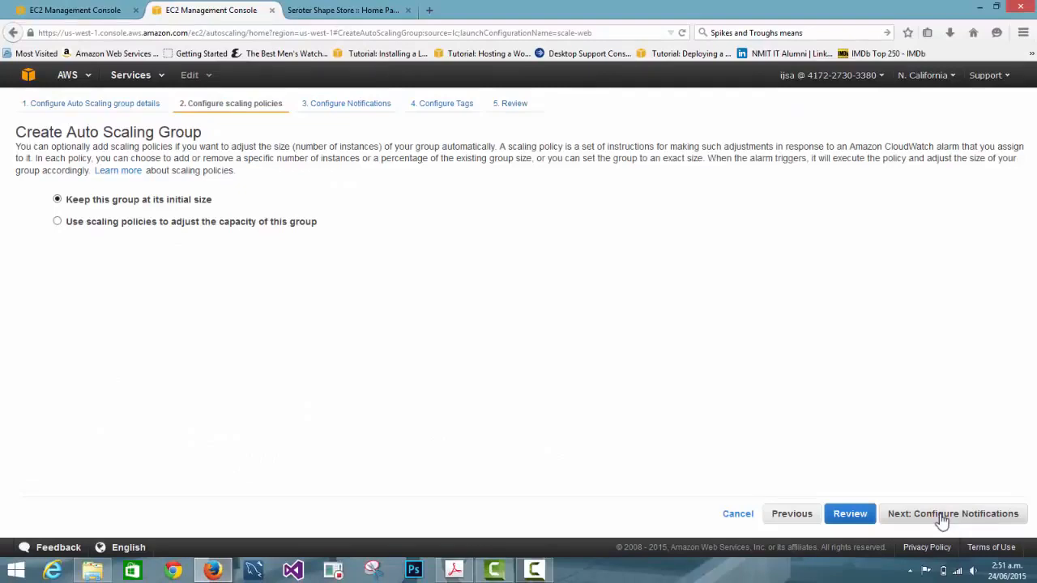
Keep the group at its initial size, tag new instances with Name ASG-WebServer, and create the Auto Scaling group
click(982, 518)
click(980, 515)
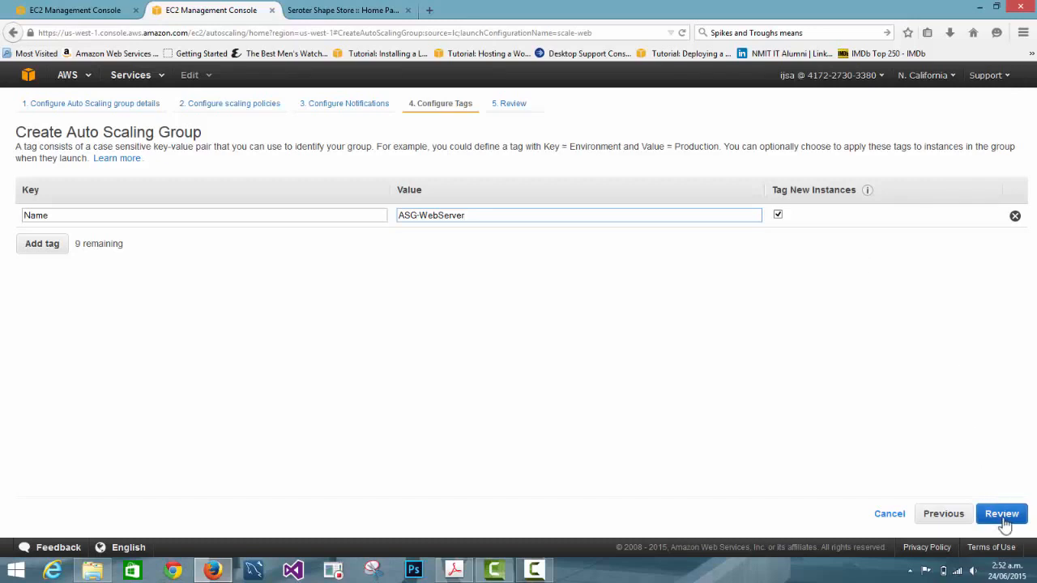
click(1003, 513)
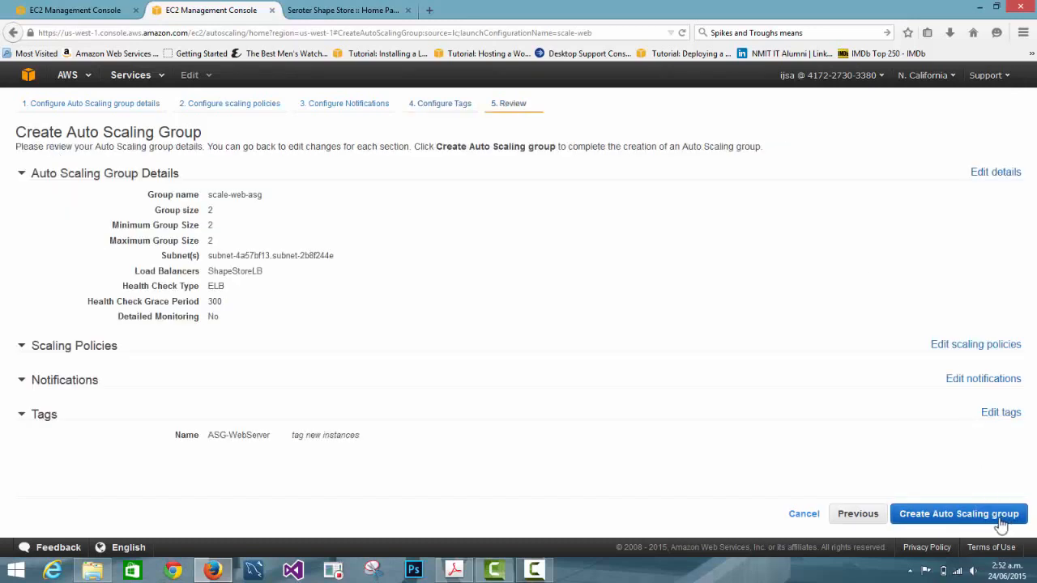
click(996, 521)
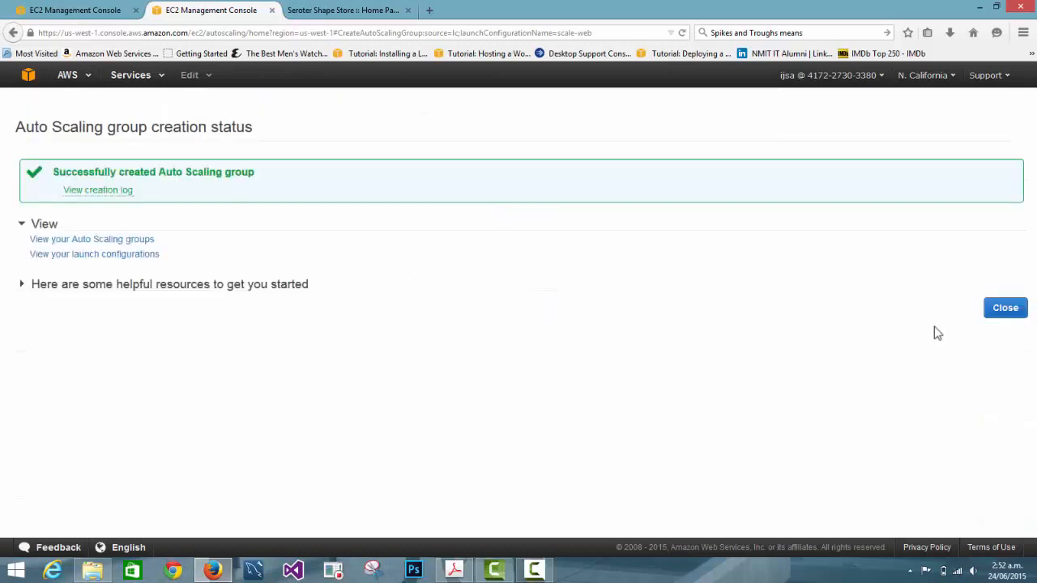
click(1005, 308)
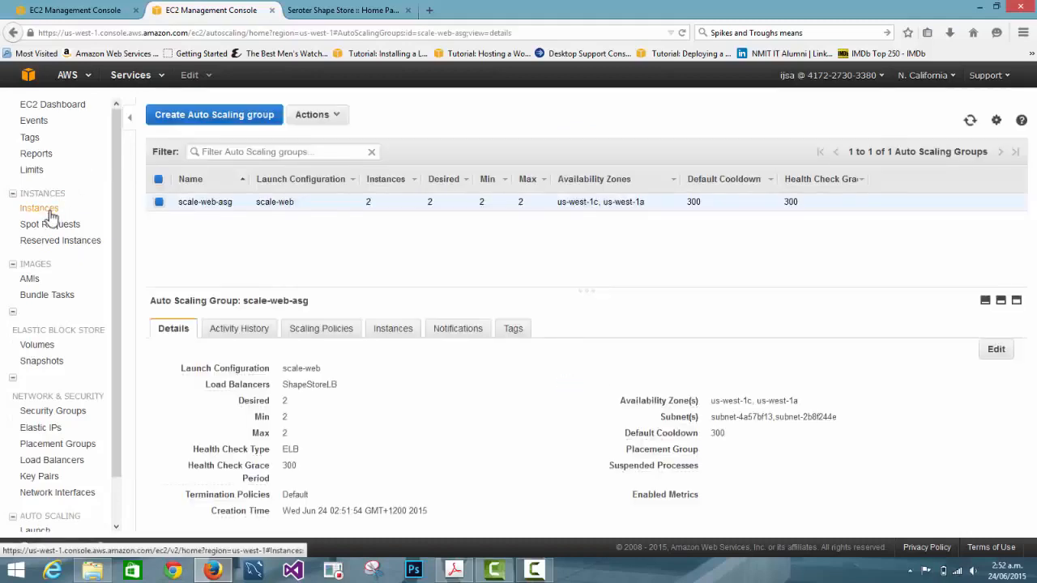
Check the state of the newly launched instances and the service status of the instances registered with ShapeStoreLB
click(49, 210)
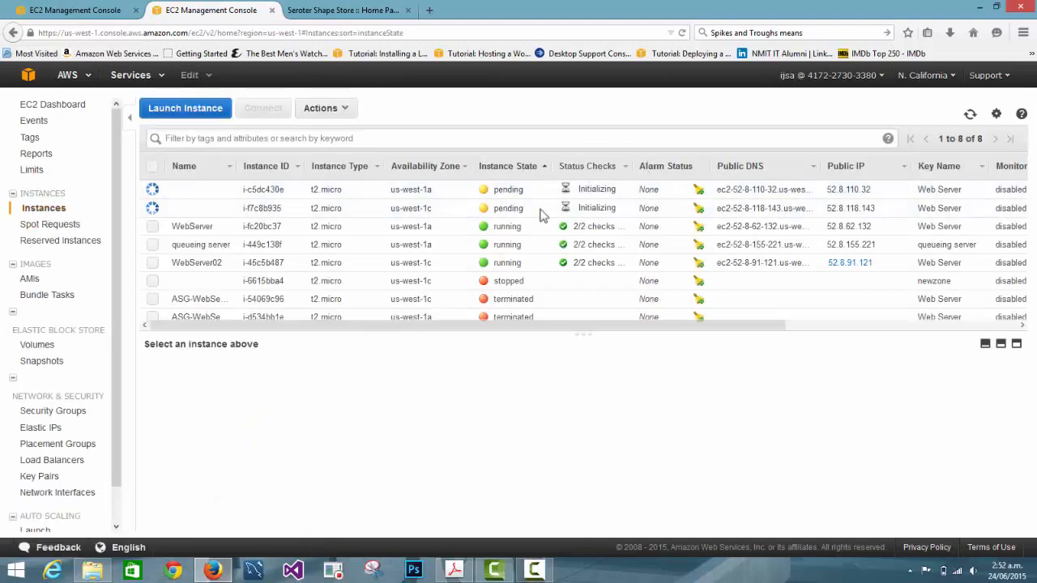
click(65, 460)
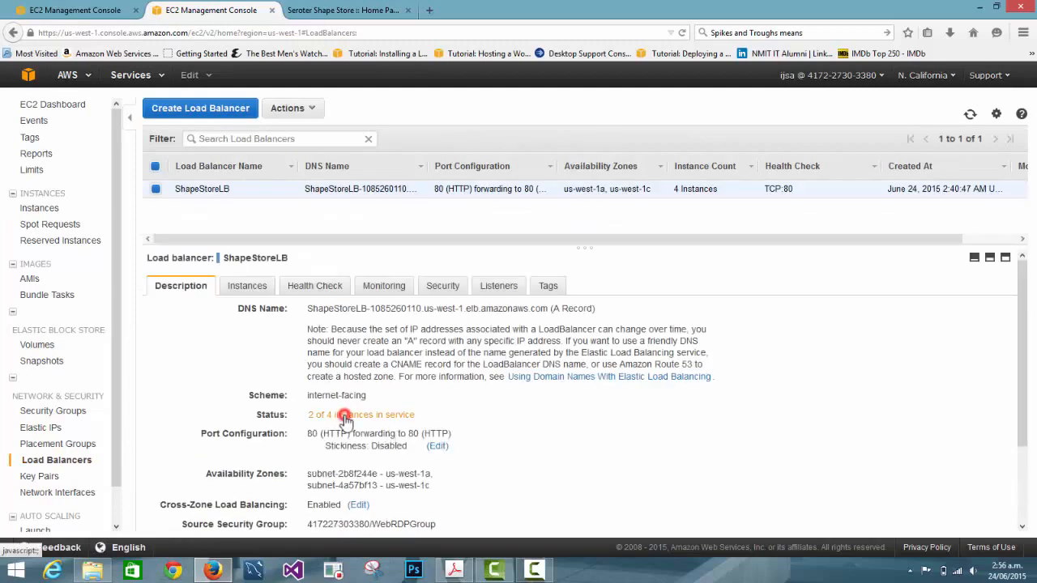
click(344, 416)
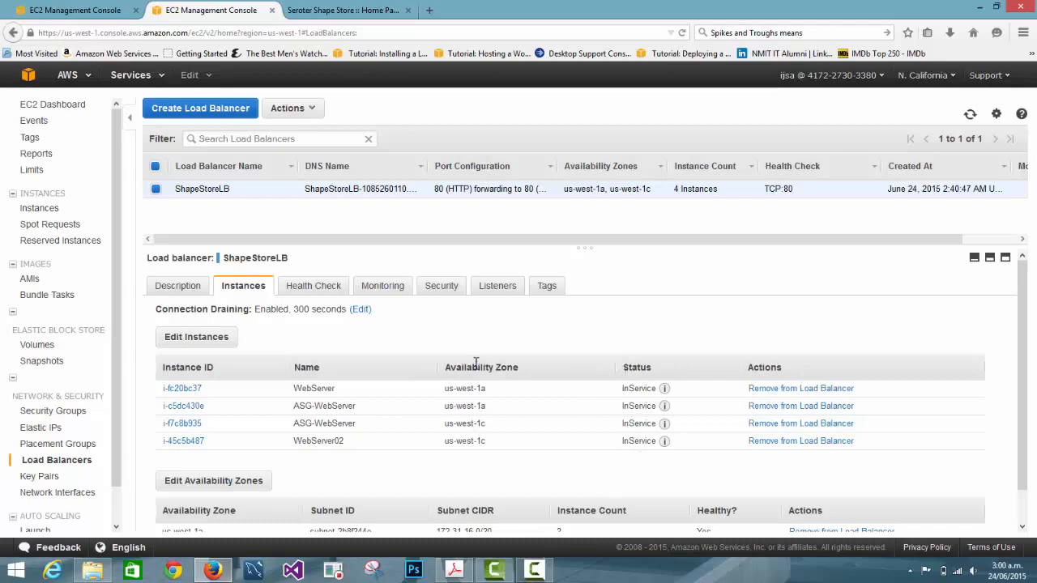
click(474, 331)
Copy the DNS name of ShapeStoreLB and open it with the /ss path in a new browser tab
click(190, 284)
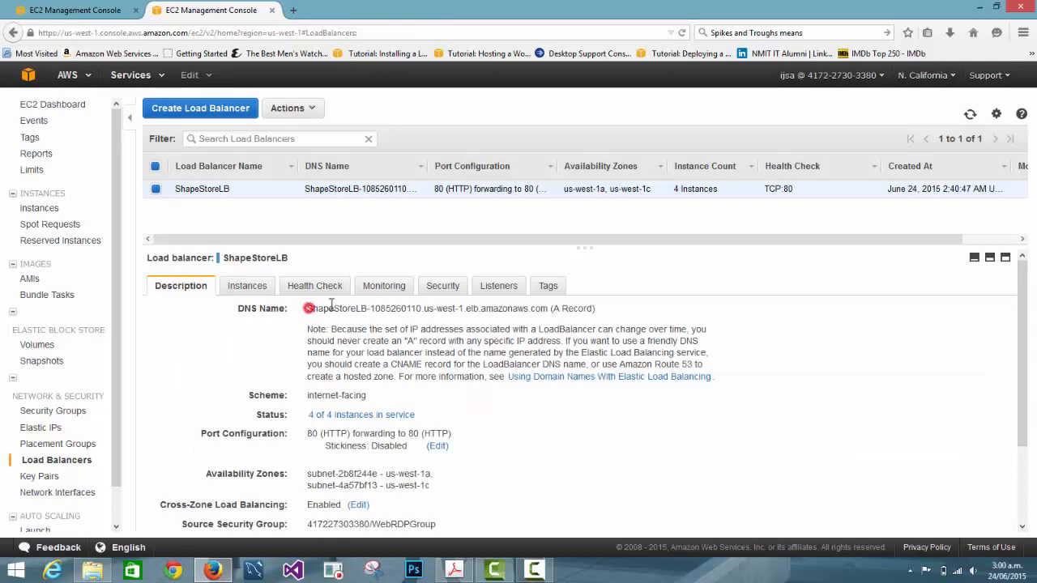
drag(308, 308, 541, 307)
right_click(541, 308)
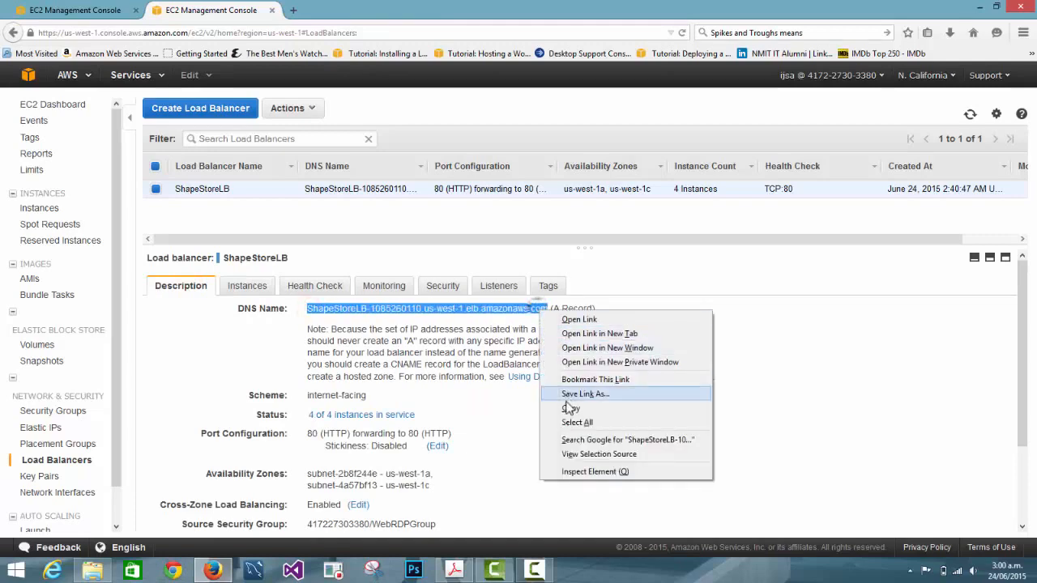
click(571, 408)
click(293, 10)
click(305, 33)
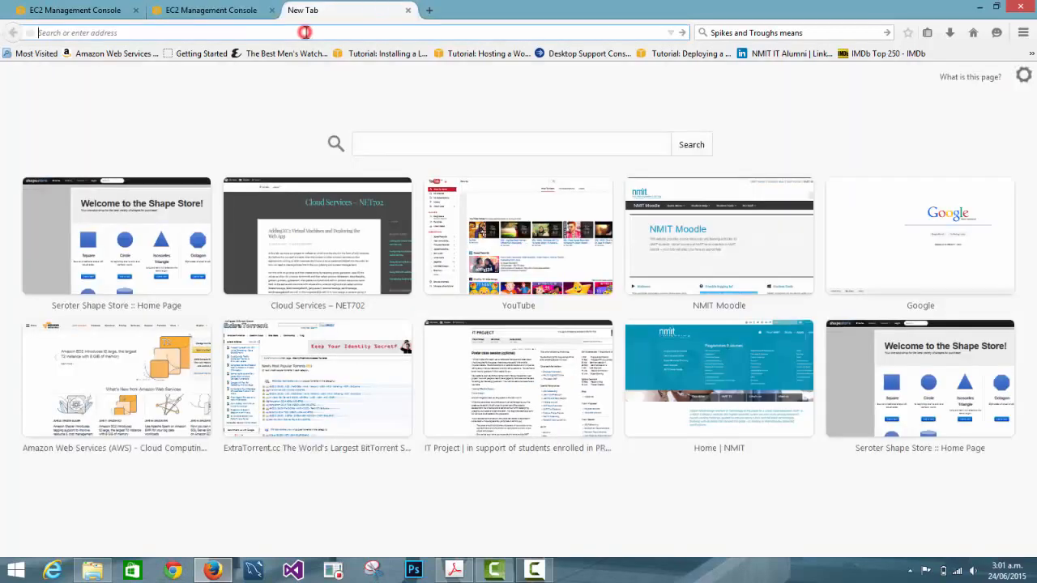
key(ctrl+v)
text(/ss)
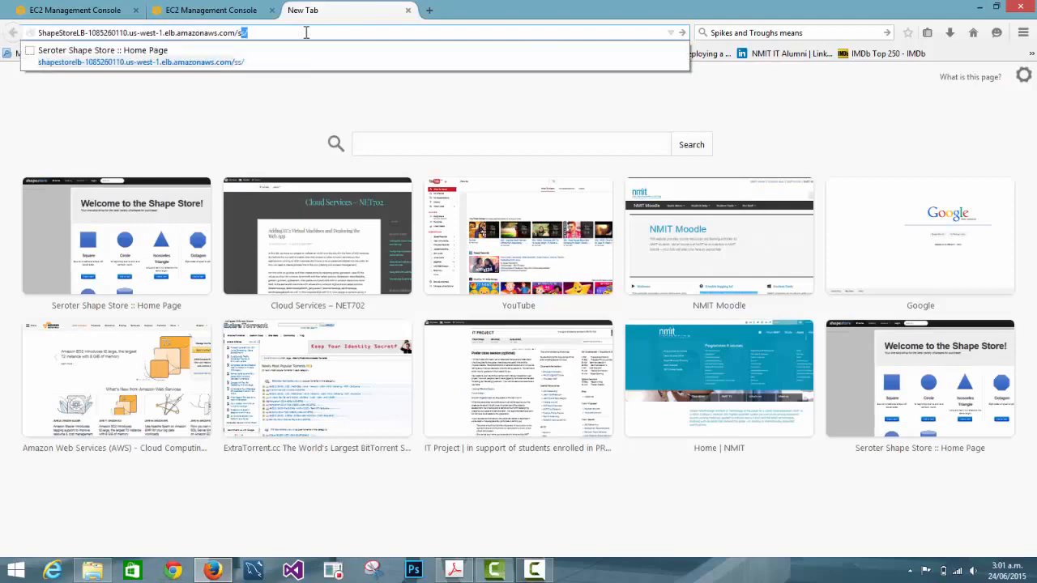
key(Return)
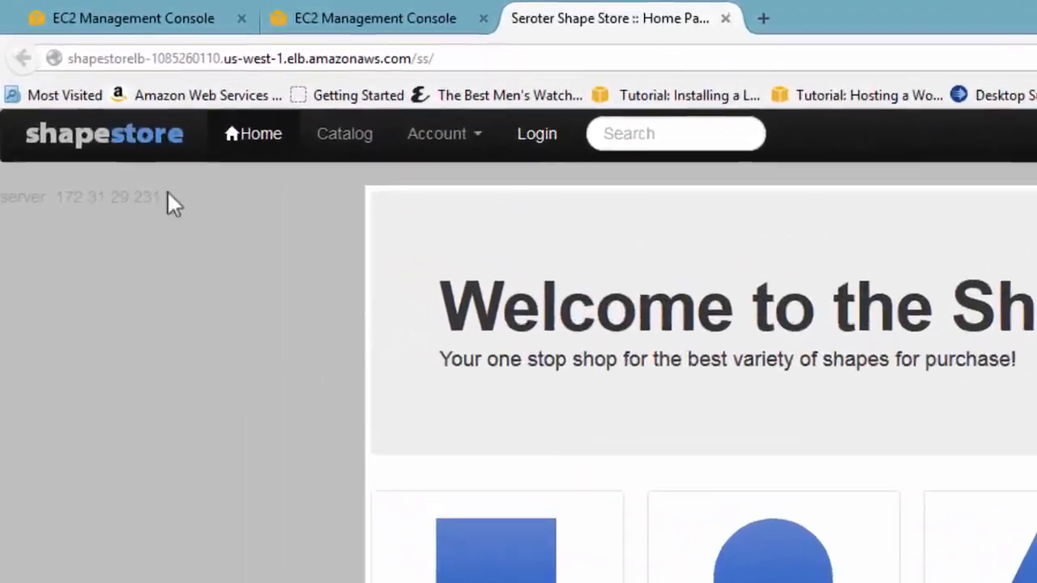
Reload the Shape Store home page repeatedly and compare the server IP address shown on each load
drag(92, 111, 33, 112)
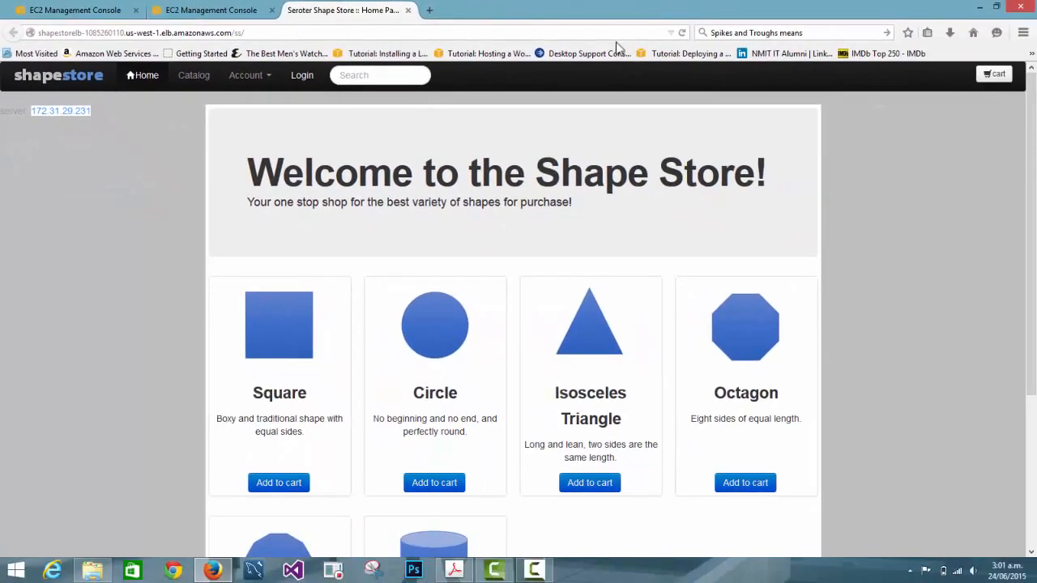
key(F5)
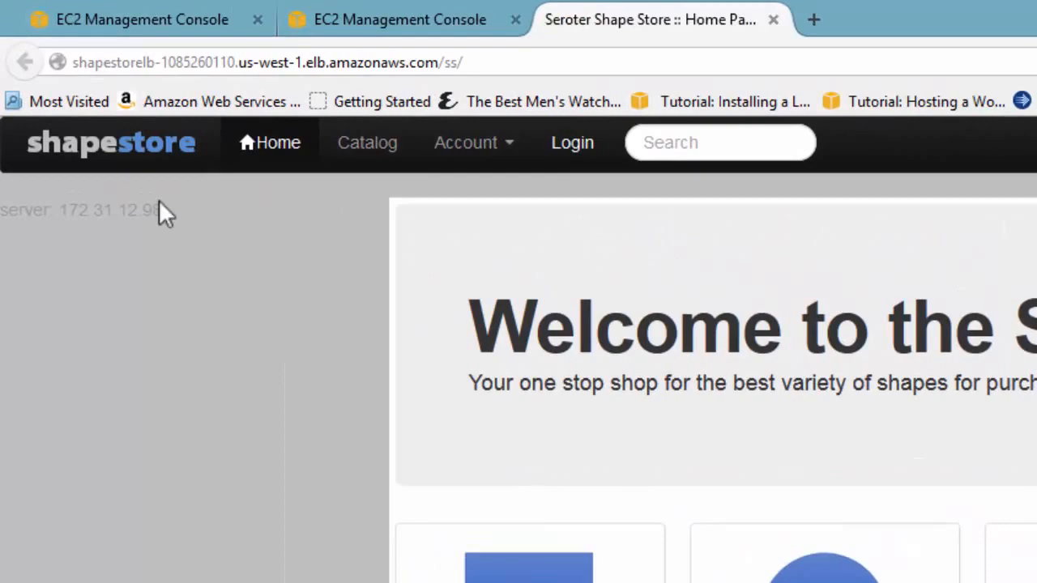
drag(88, 117, 56, 122)
drag(99, 215, 85, 221)
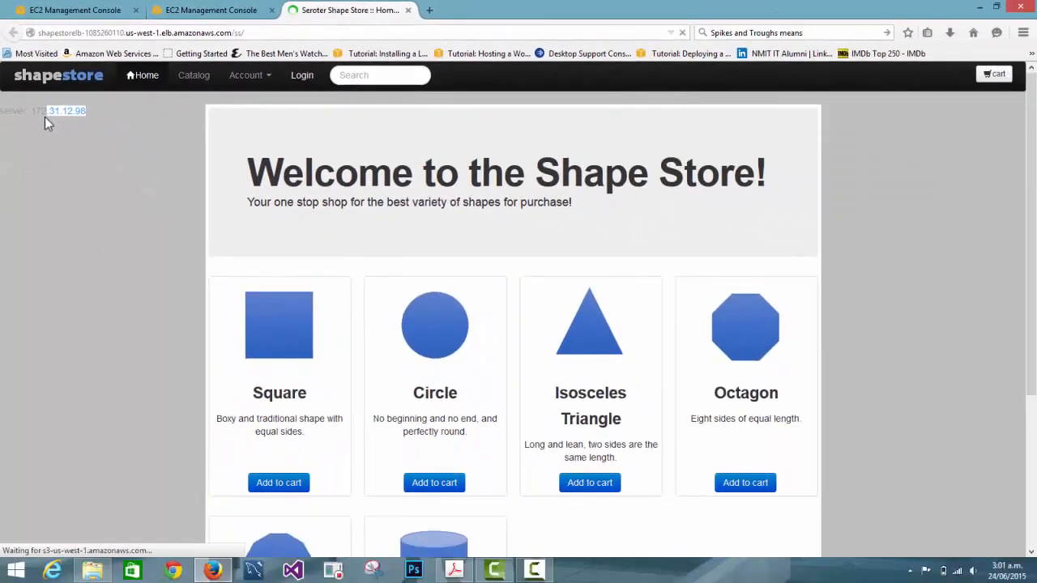
key(F5)
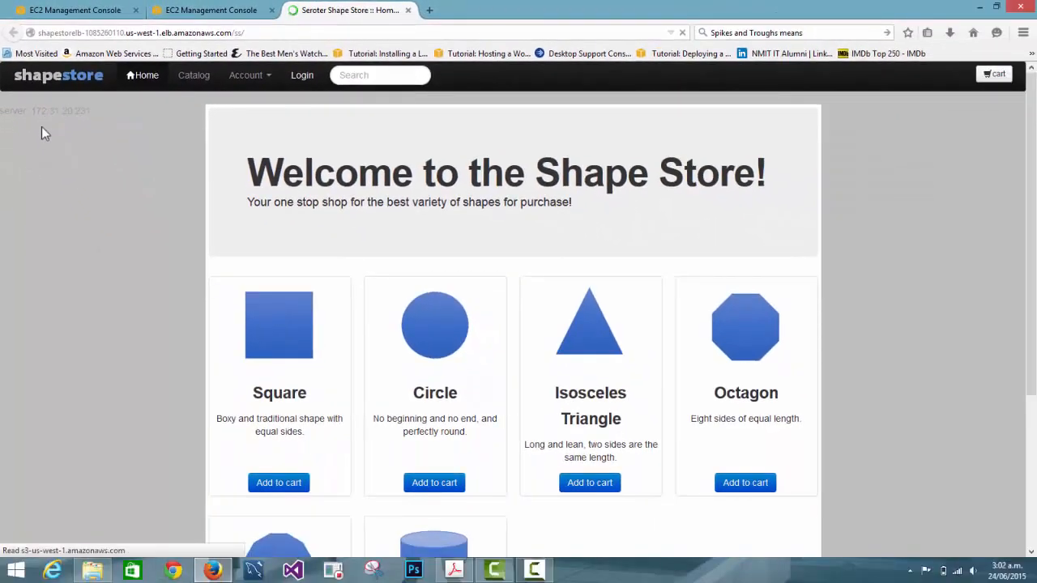
key(F5)
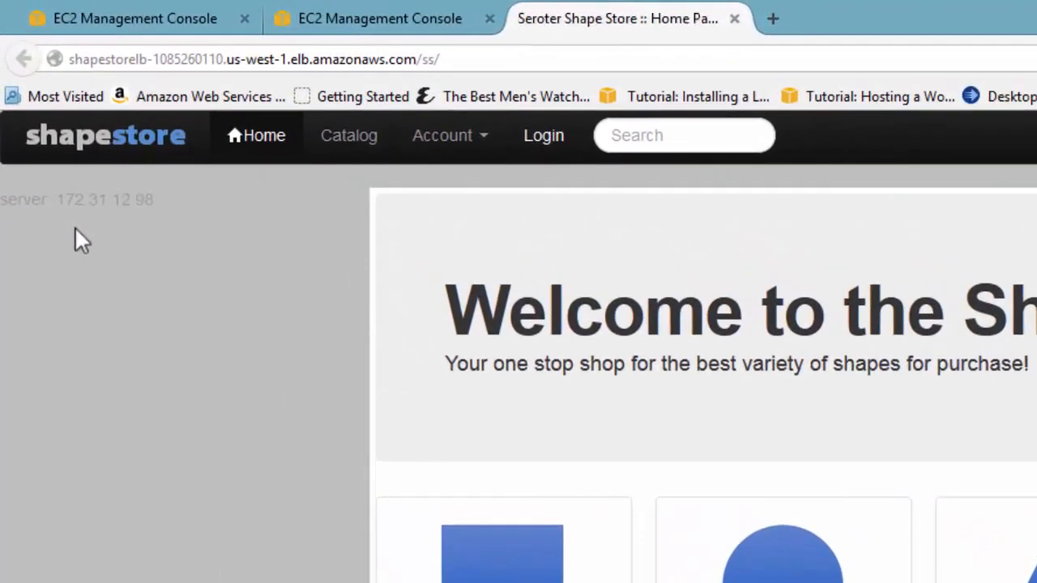
key(F5)
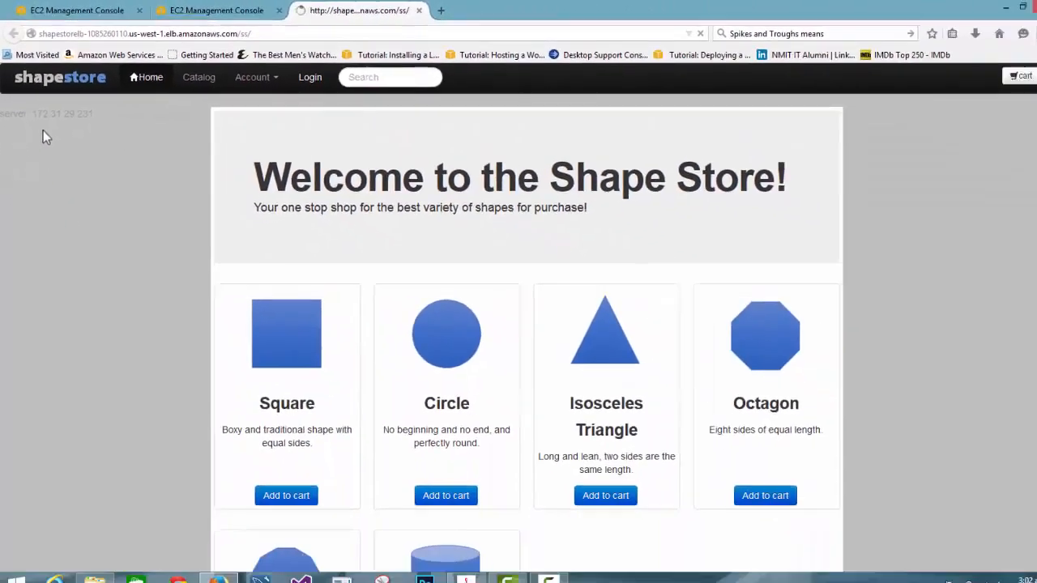
key(F5)
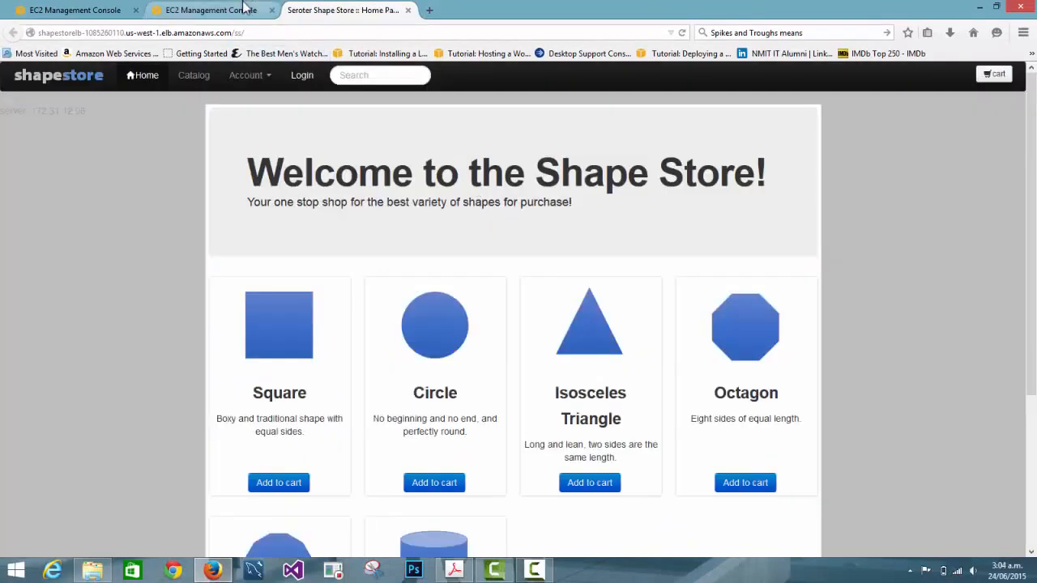
Return to the EC2 console and review the state of the Auto Scaling instances in the instance list
click(243, 8)
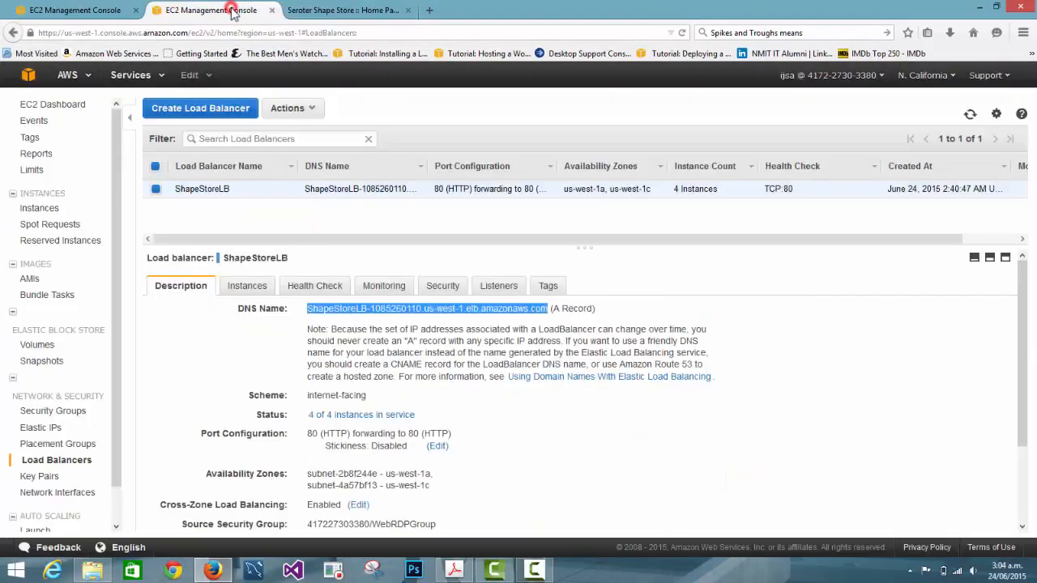
click(45, 209)
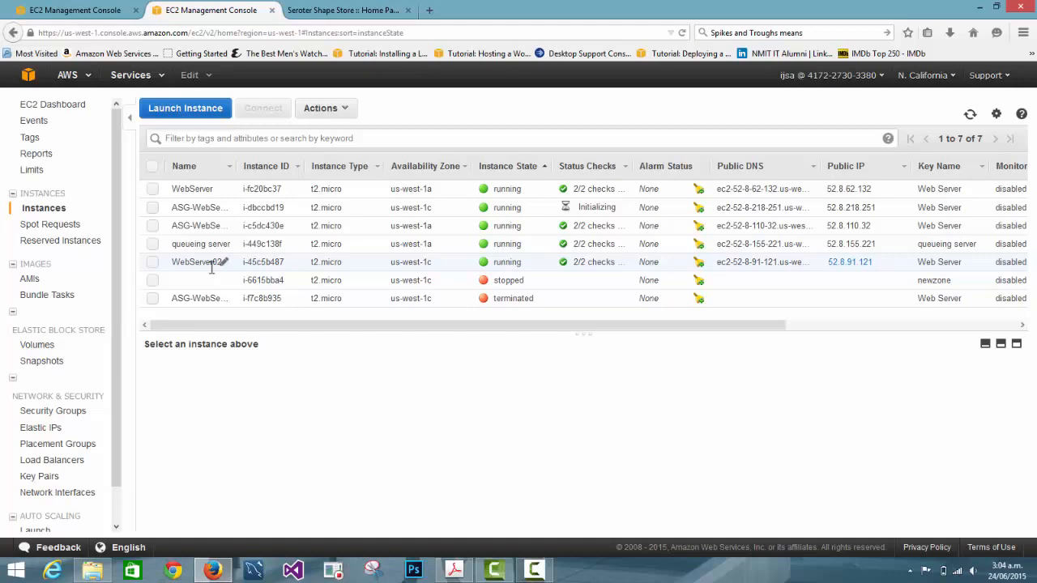
Terminate the WebServer instance in us-west-1a and the WebServer02 instance in us-west-1c
right_click(207, 188)
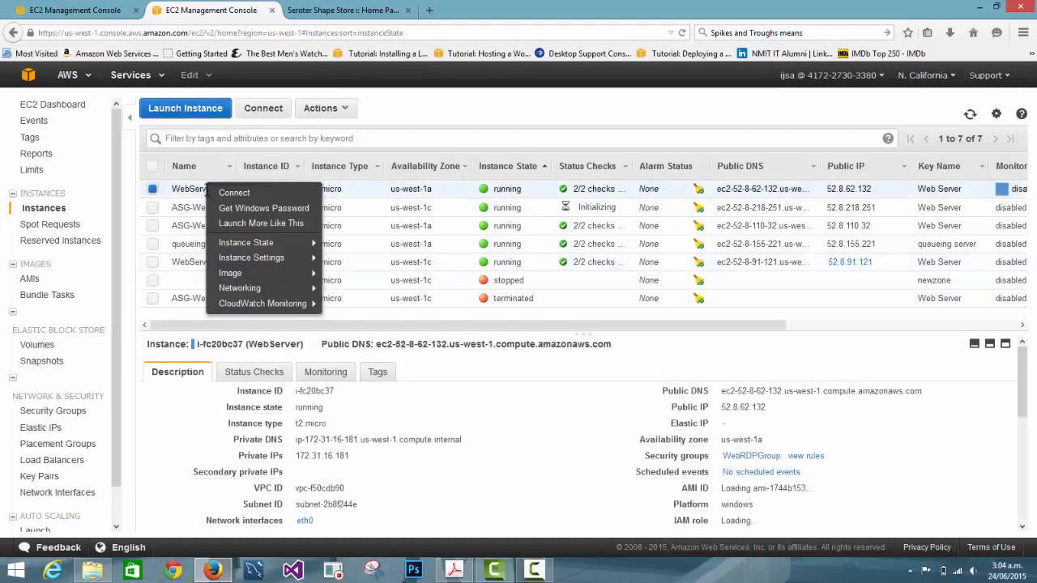
mouse_move(258, 247)
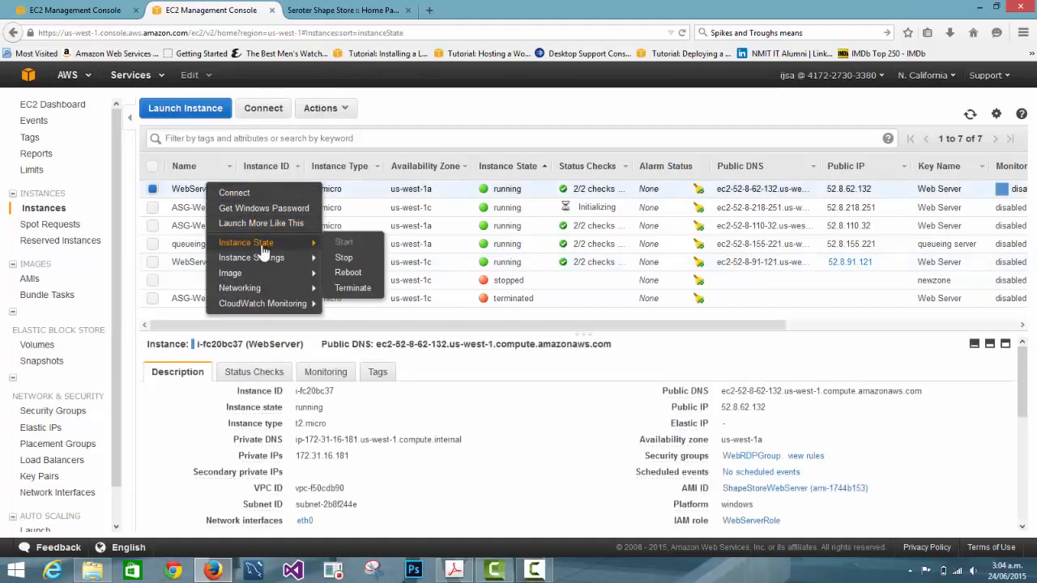
click(356, 288)
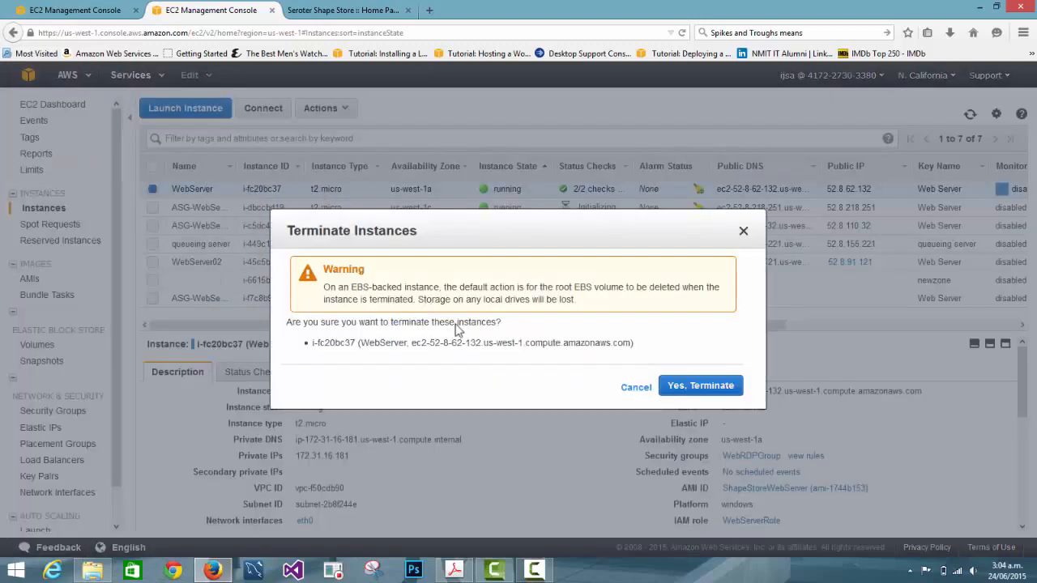
click(711, 387)
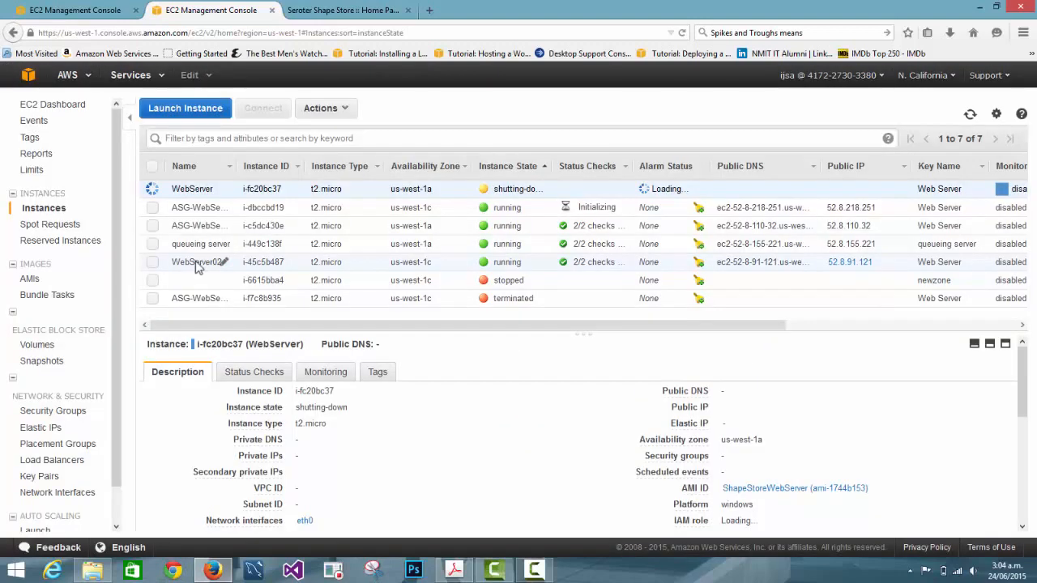
right_click(202, 260)
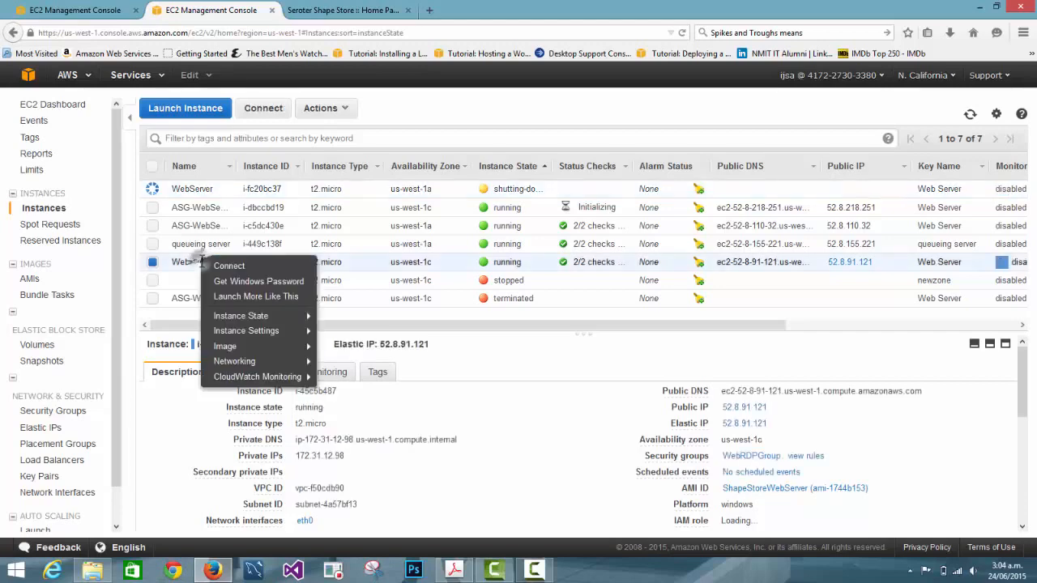
mouse_move(297, 320)
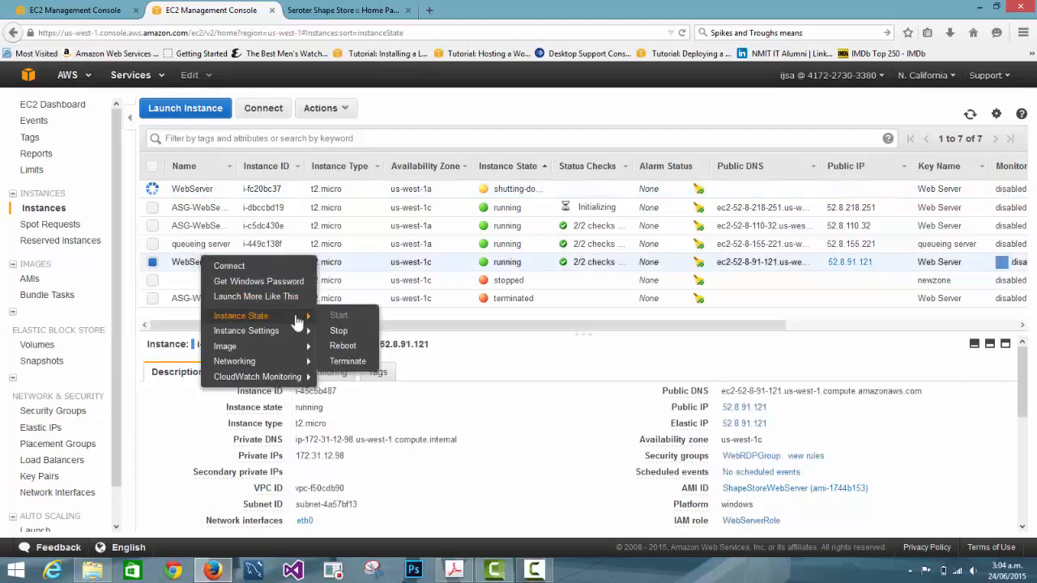
click(365, 372)
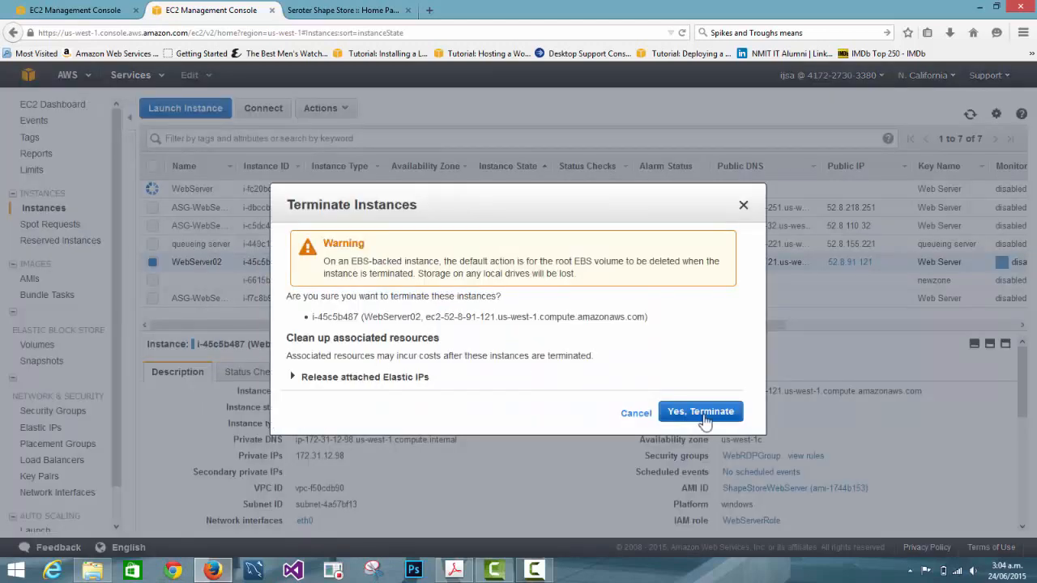
click(703, 415)
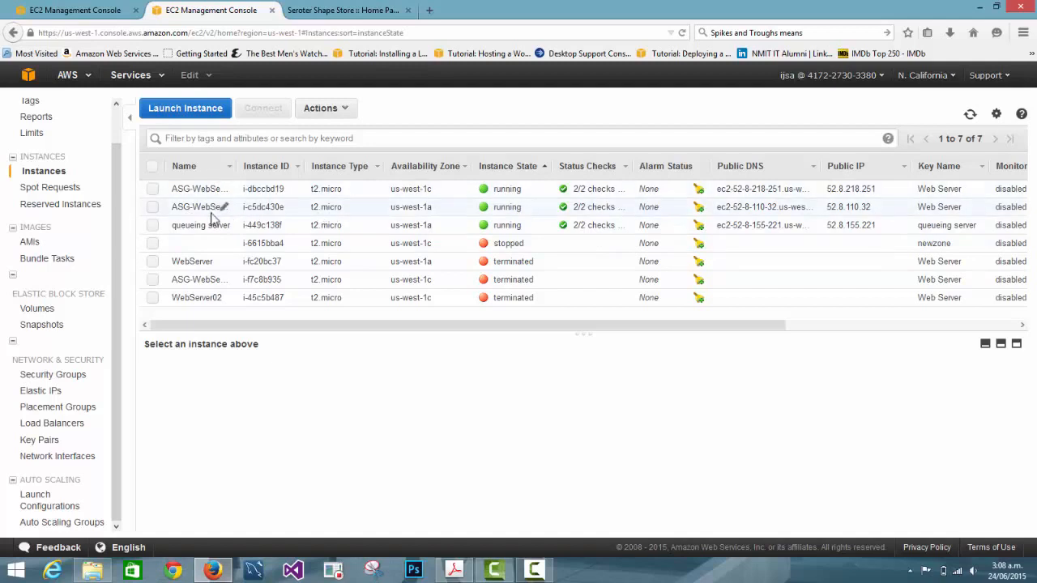
Check the instances registered with ShapeStoreLB, and open the load balancer's DNS name with the /ss/ path in a new browser tab
click(50, 423)
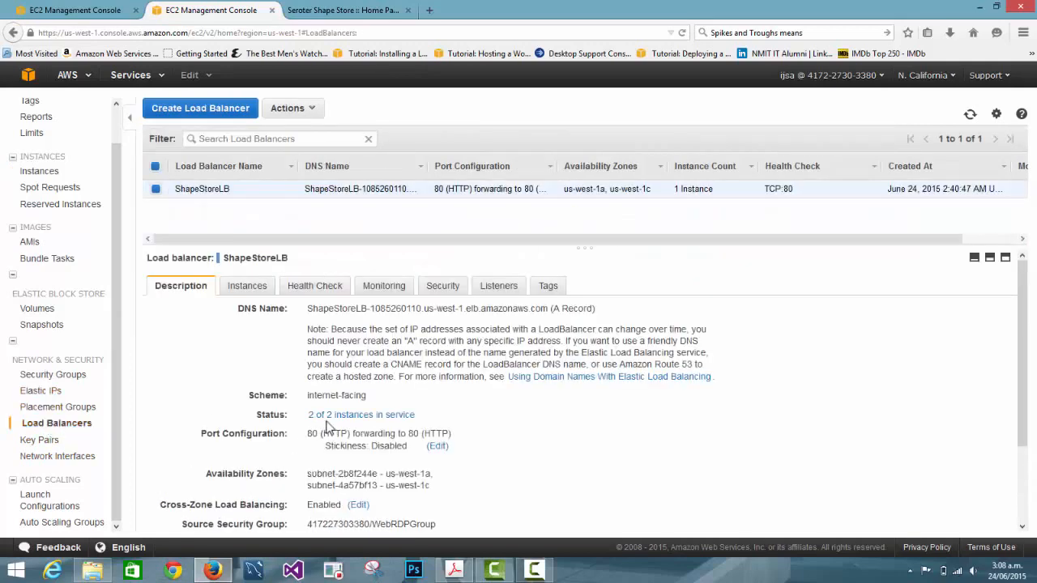
click(241, 286)
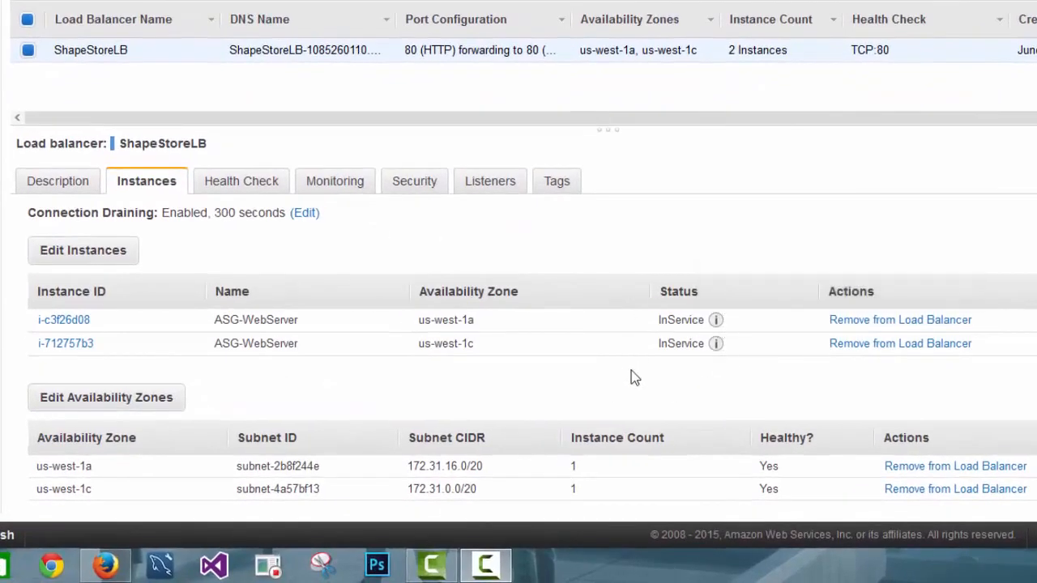
click(58, 182)
drag(561, 212, 233, 212)
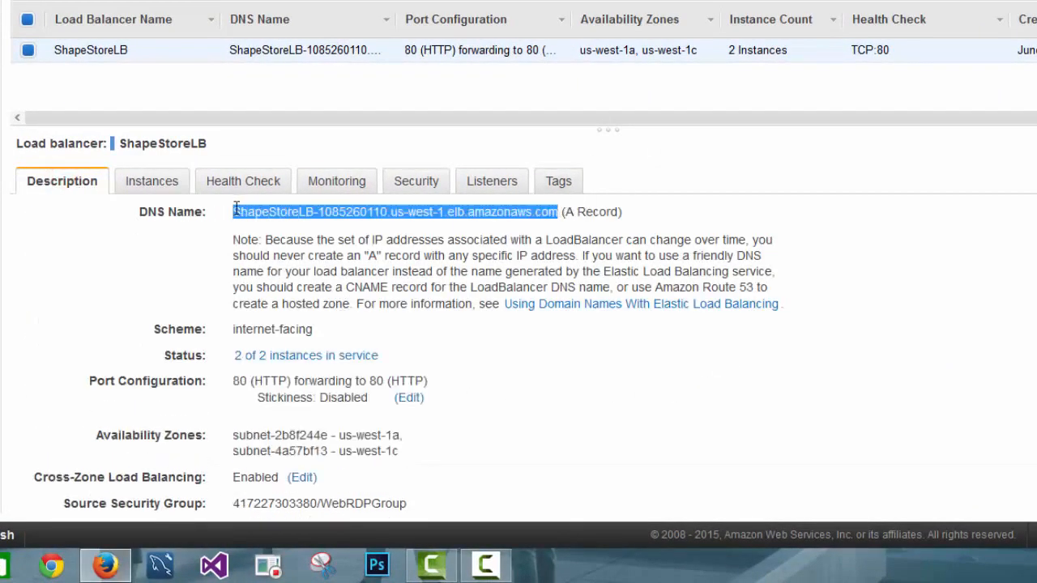
right_click(234, 211)
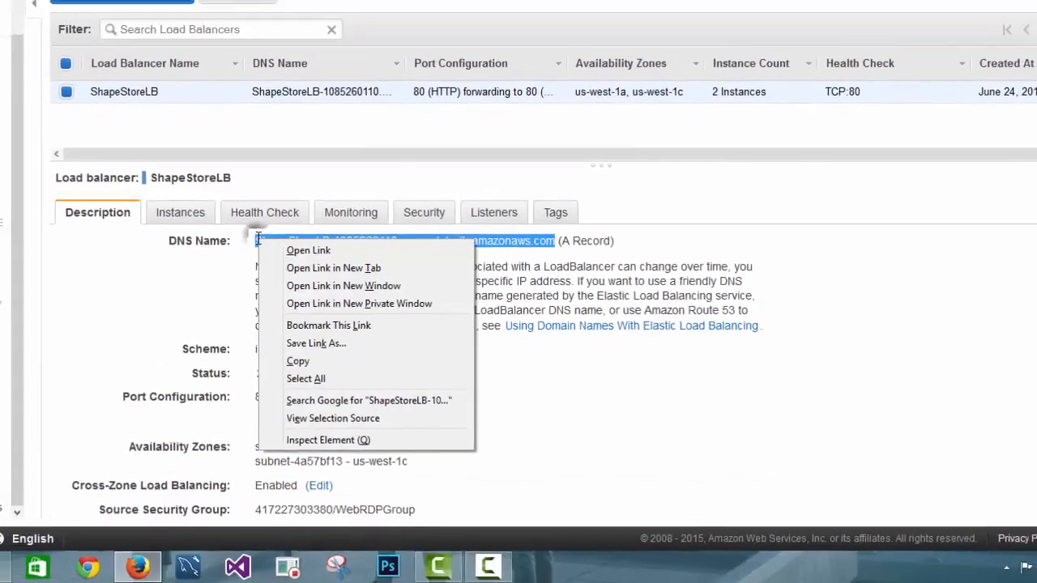
click(328, 362)
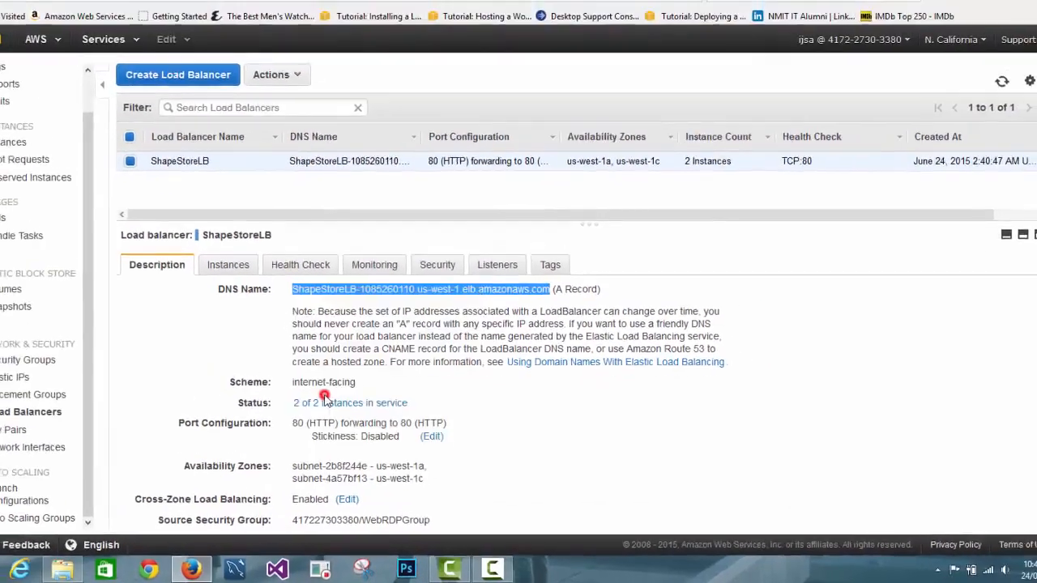
click(156, 8)
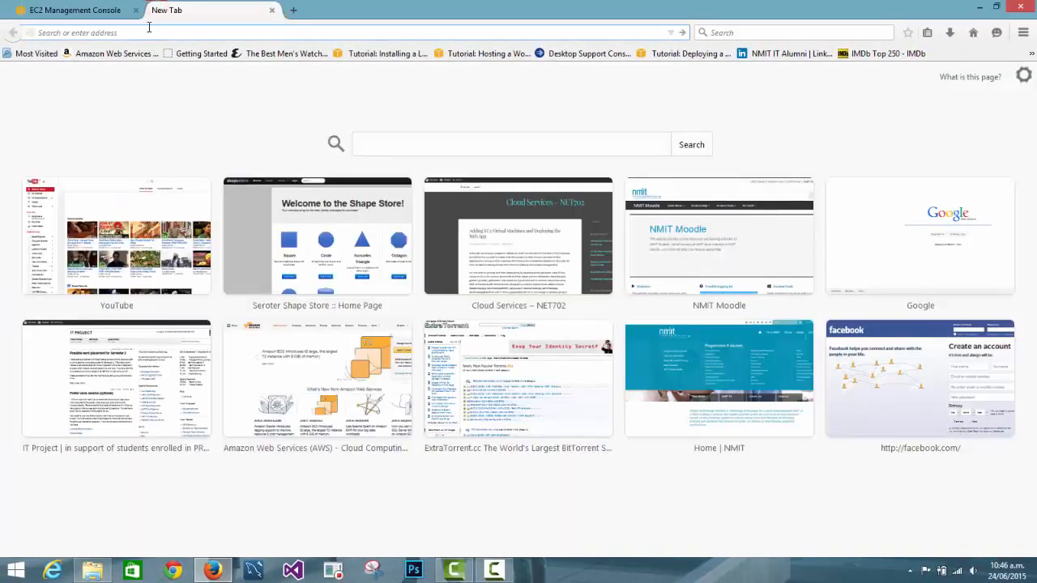
key(ctrl+v)
text(s)
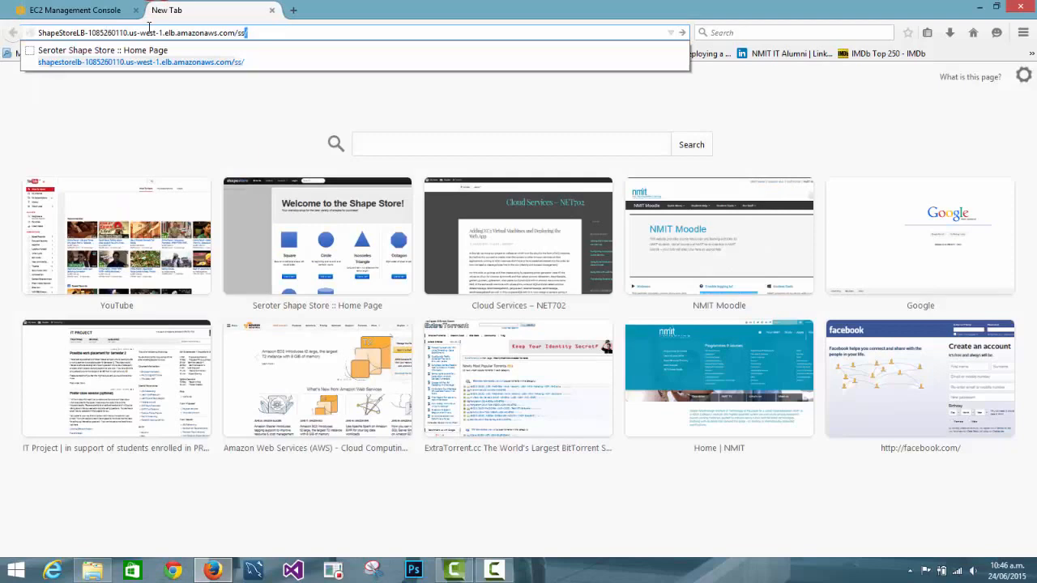
key(Return)
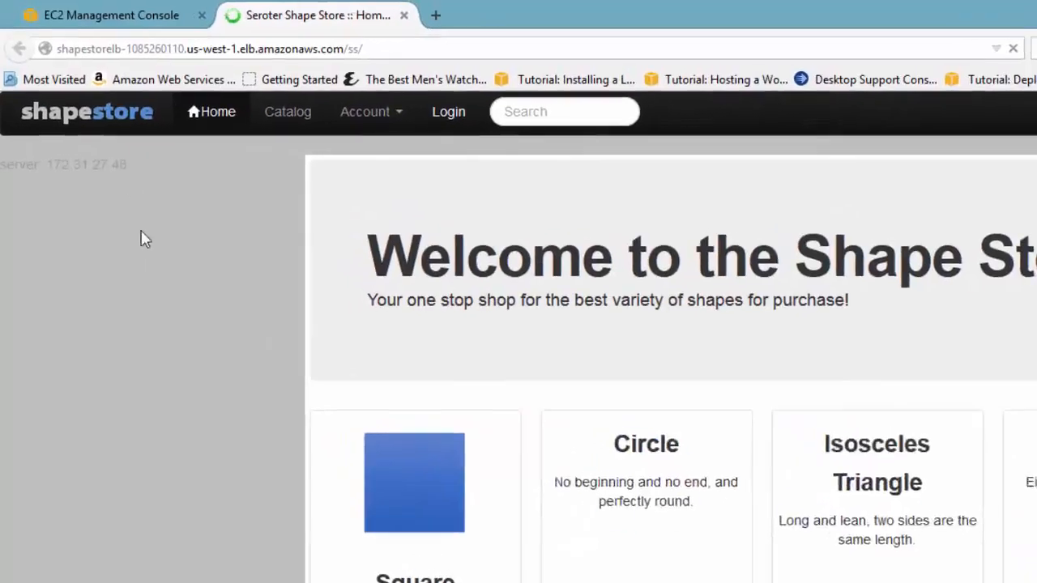
Reload the Shape Store home page several times and compare the server IP address between loads
double_click(127, 164)
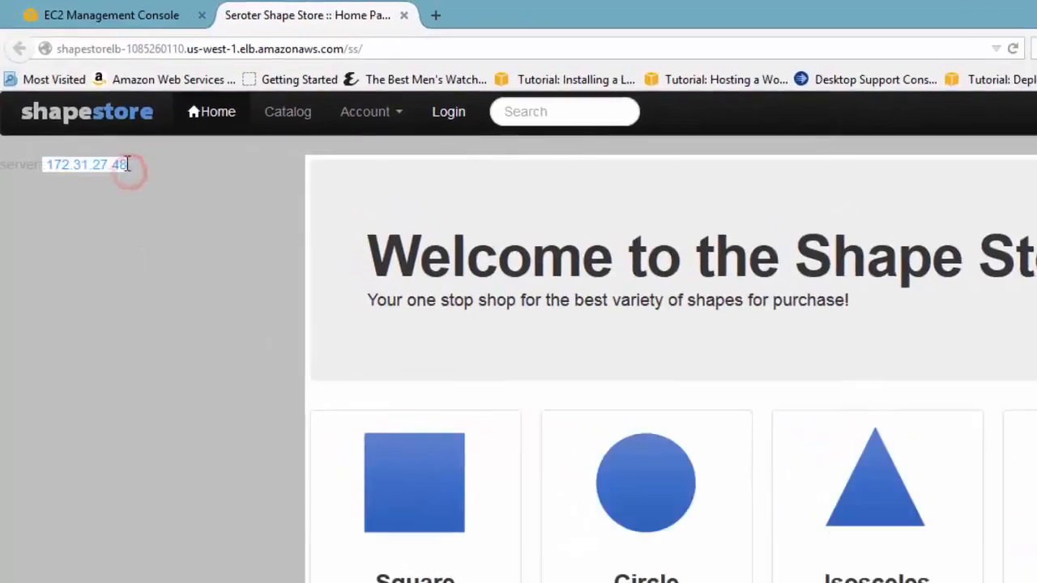
click(190, 185)
key(F5)
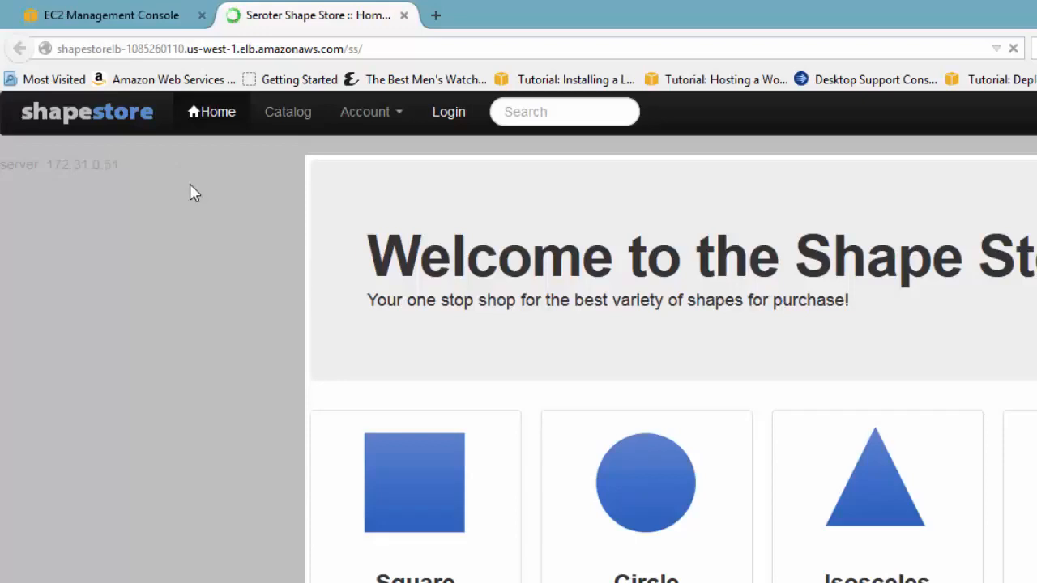
drag(133, 167, 54, 160)
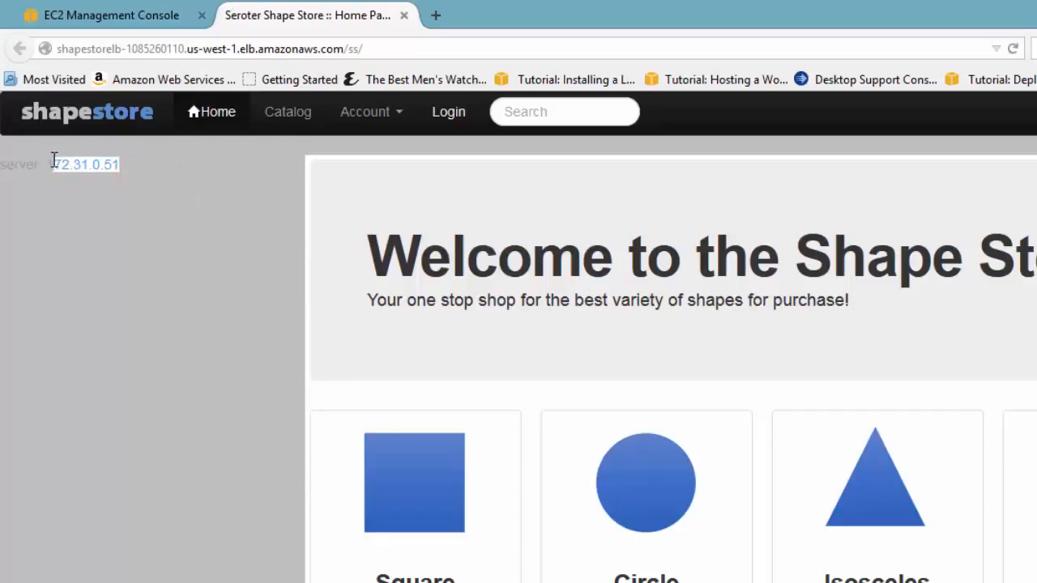
click(131, 290)
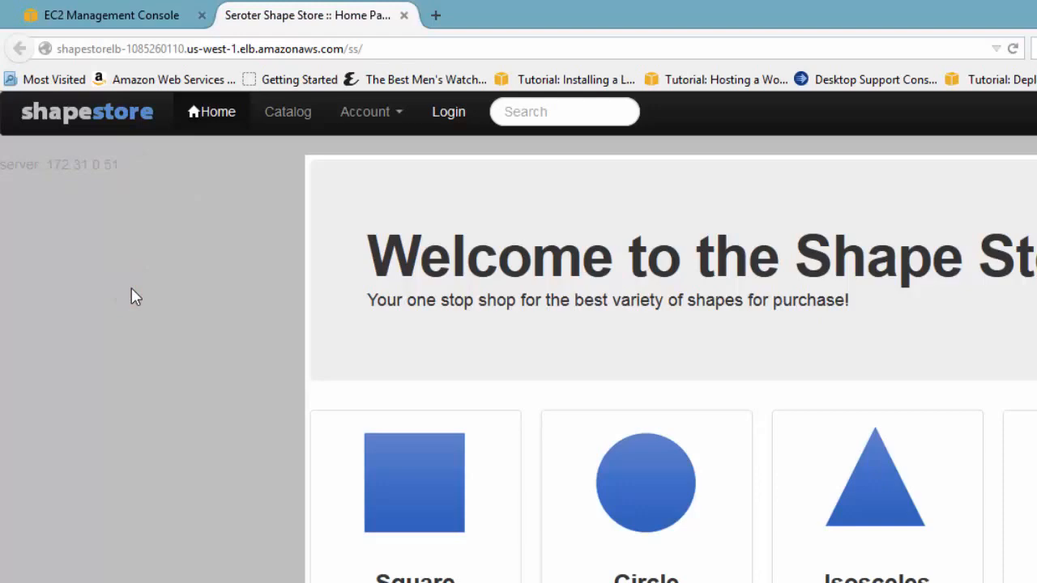
key(F5)
key(F5)
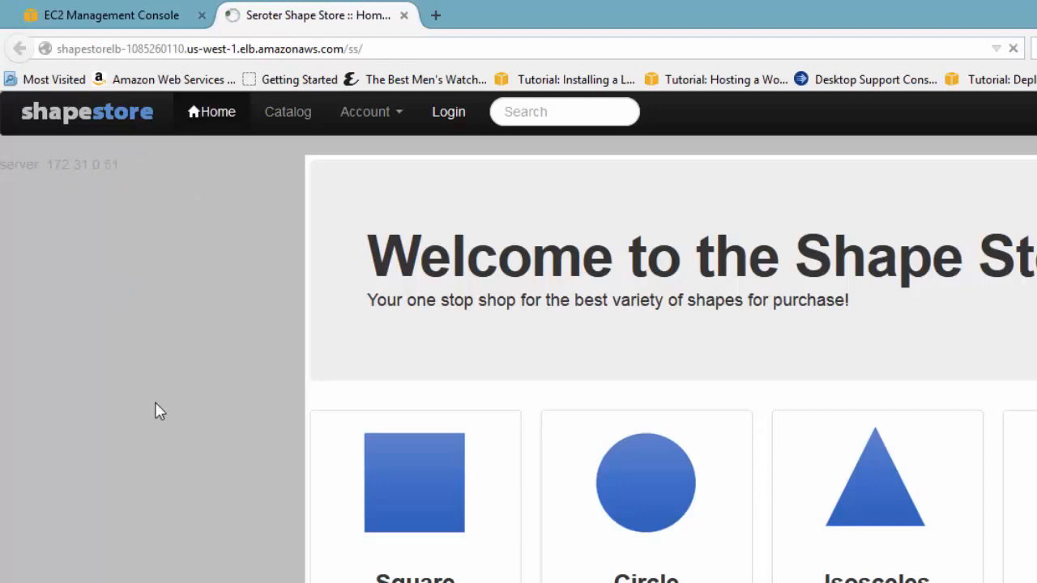
key(F5)
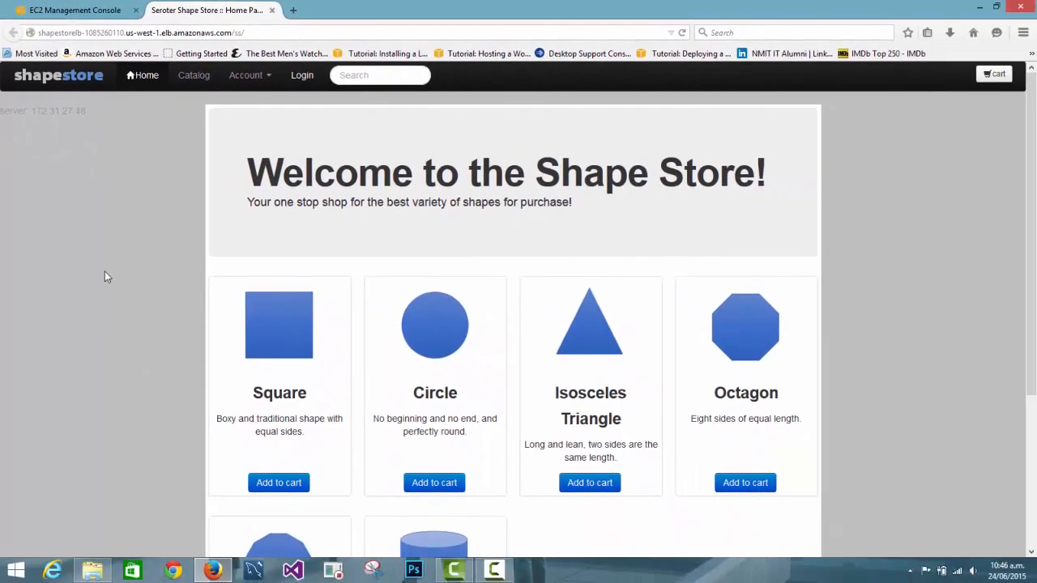
Return to the EC2 instance list and terminate the ASG-WebServer instance in us-west-1c
click(80, 9)
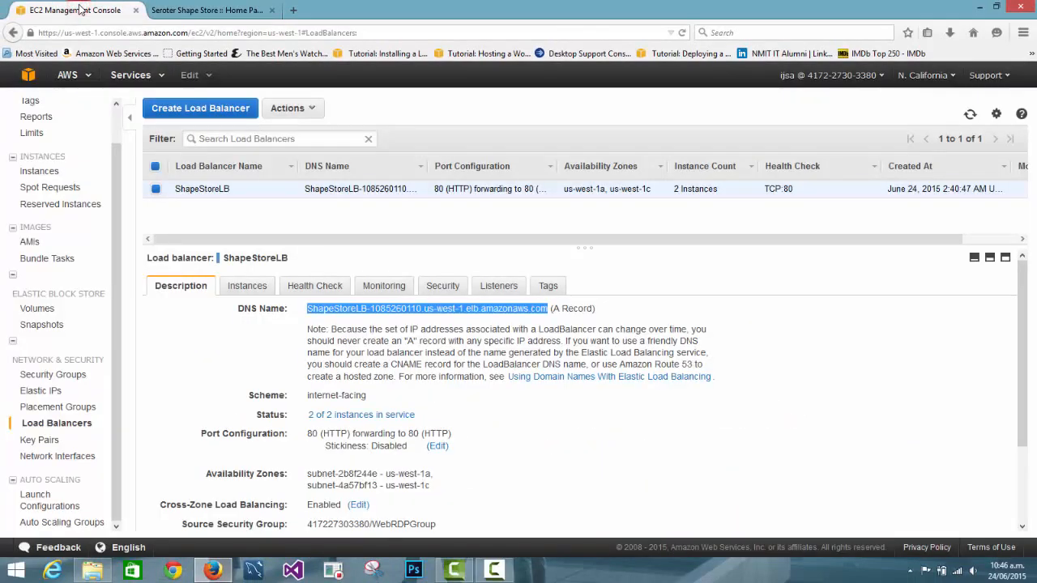
scroll(110, 150, up, 1)
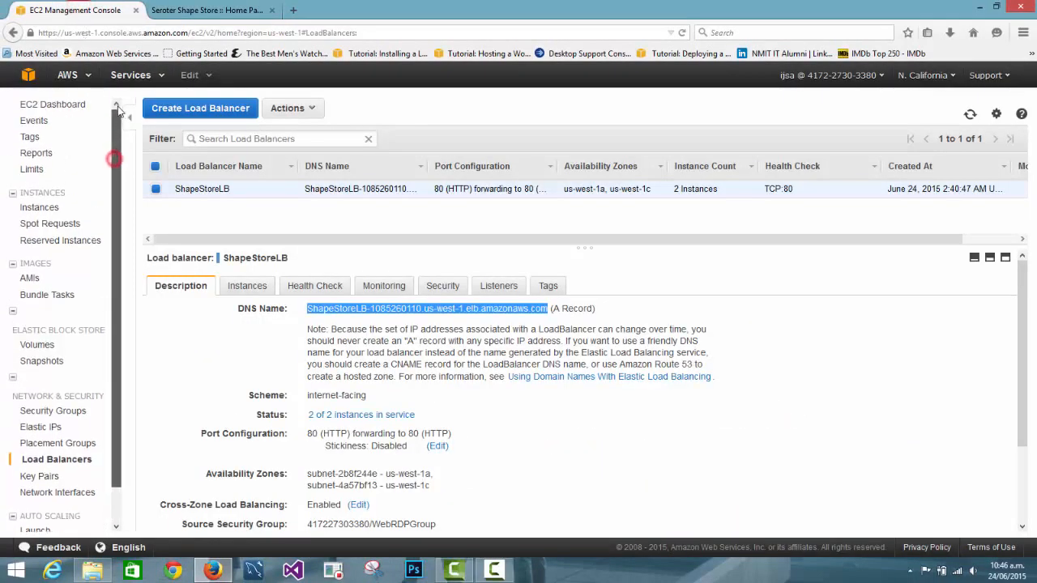
click(40, 208)
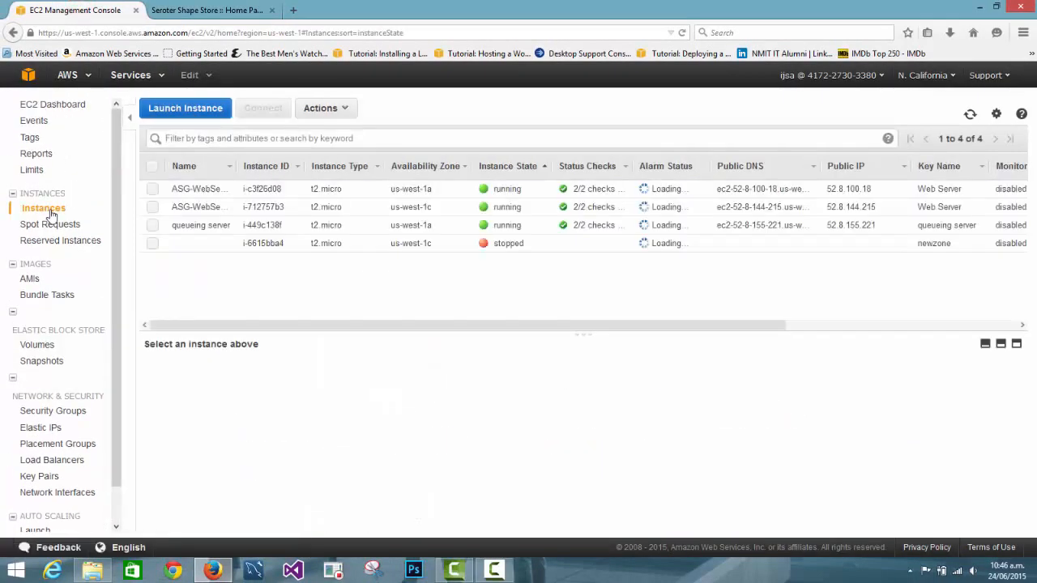
right_click(266, 205)
mouse_move(340, 260)
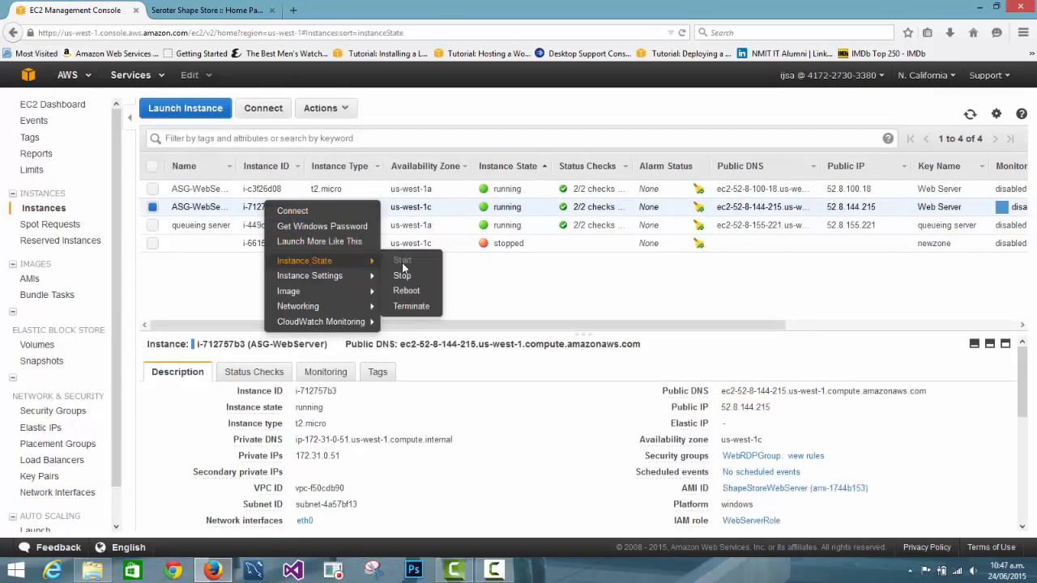
click(410, 307)
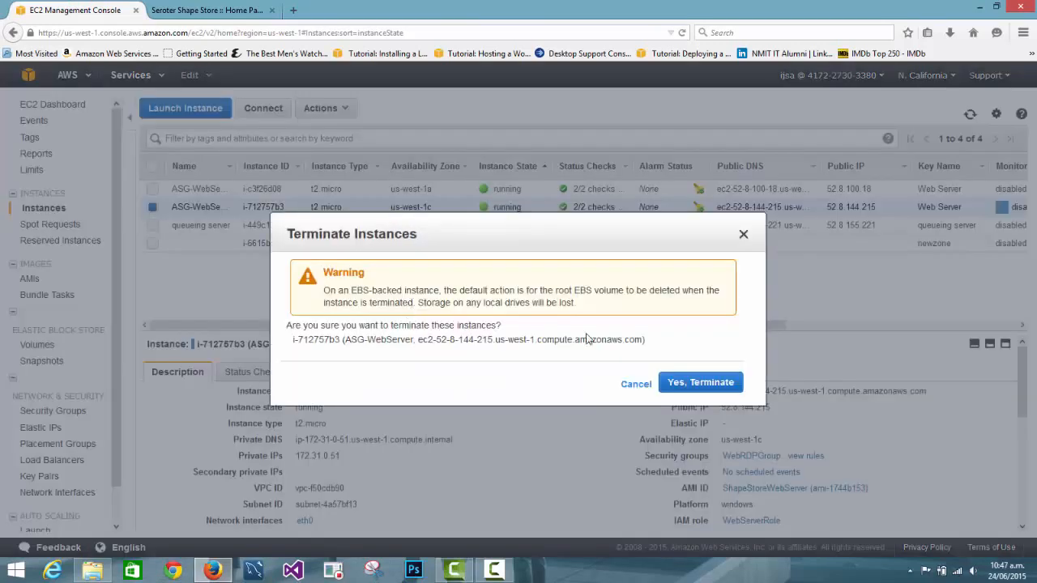
click(728, 387)
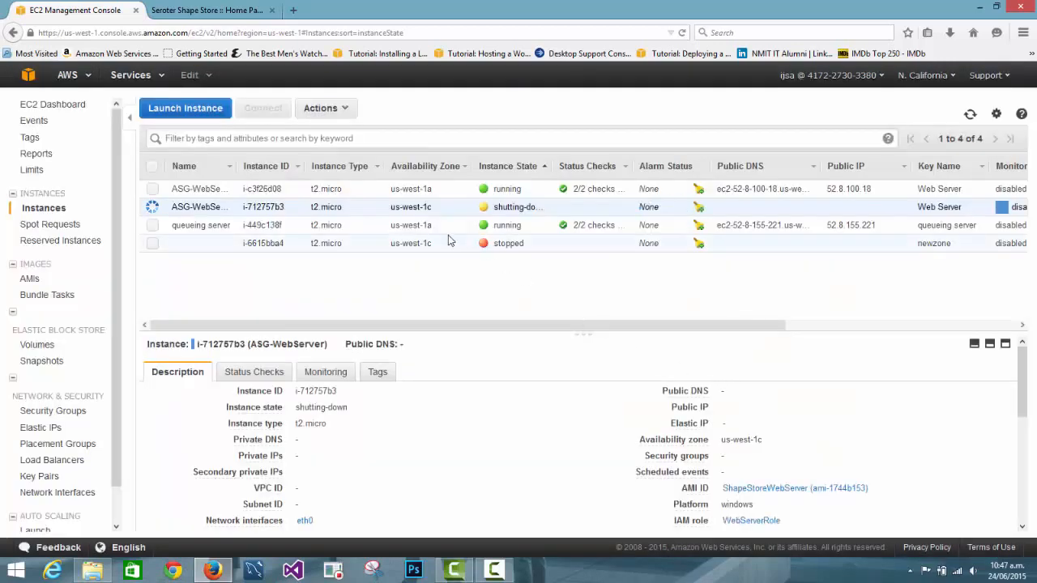
Reload the Shape Store page through the load balancer address to check which server responds
click(243, 10)
click(280, 30)
key(Return)
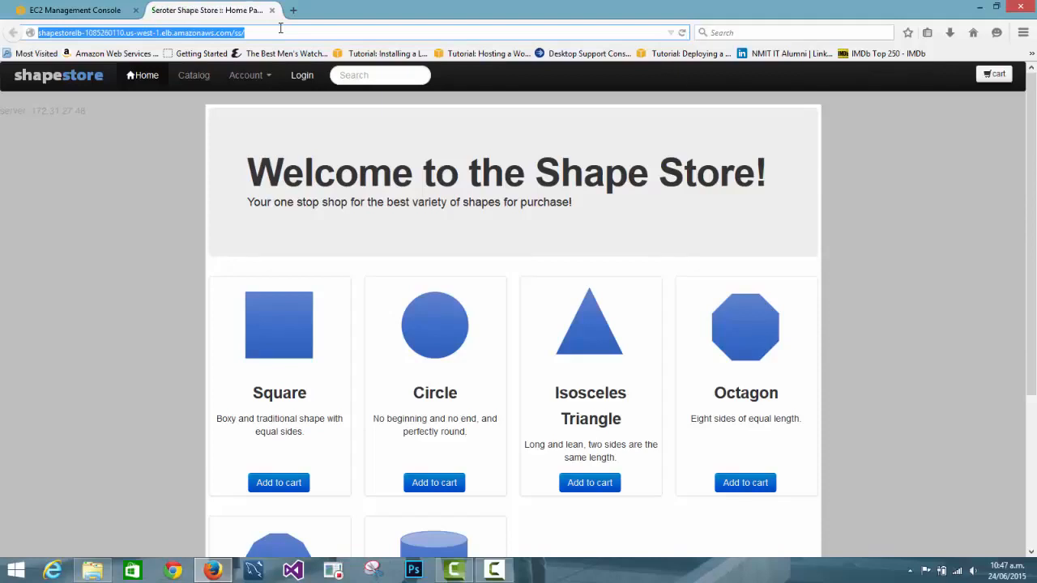
Go back to the EC2 console and refresh the instance list to check for a replacement instance
click(68, 9)
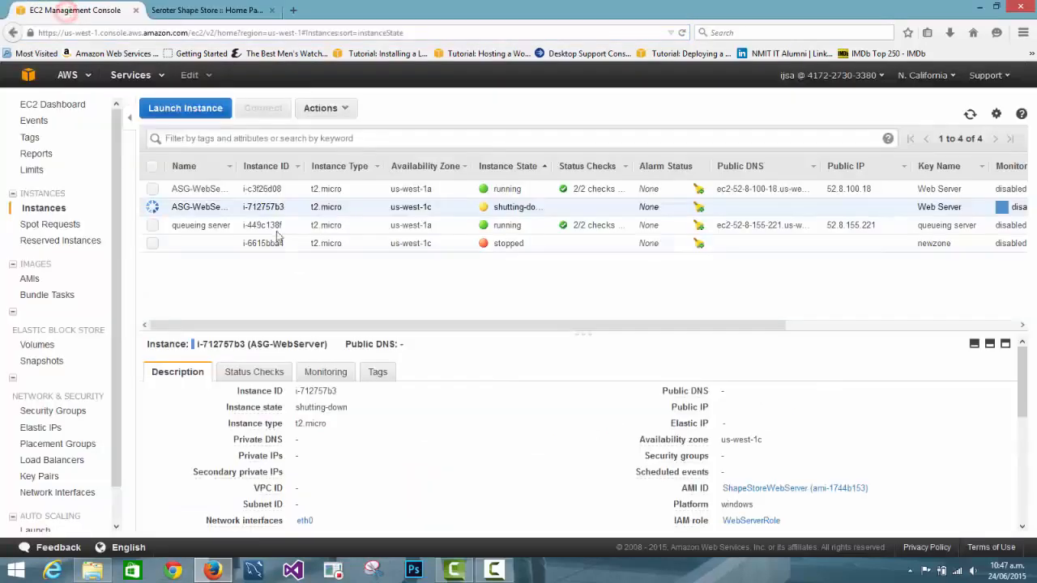
click(178, 267)
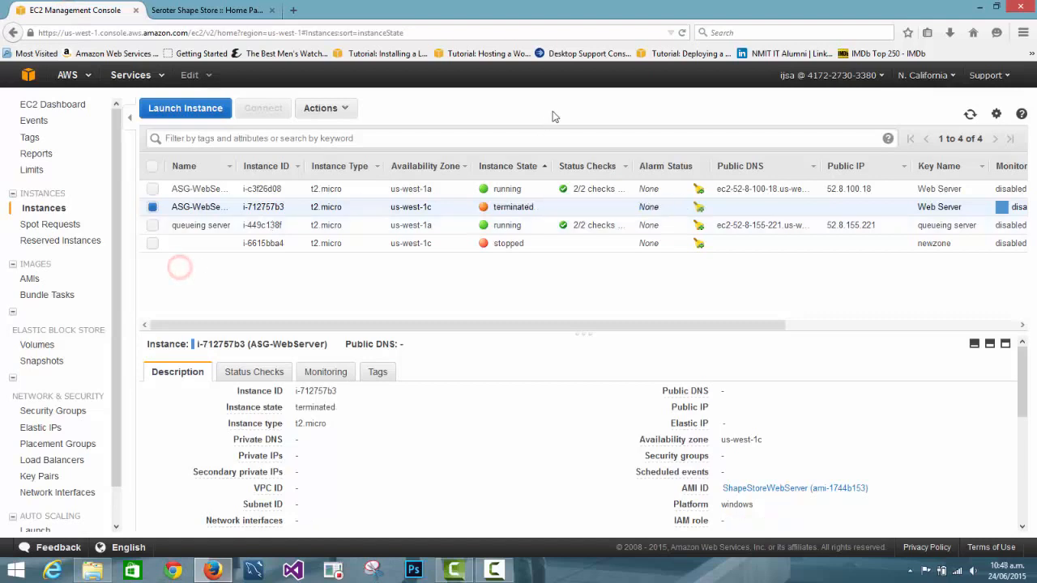
click(684, 34)
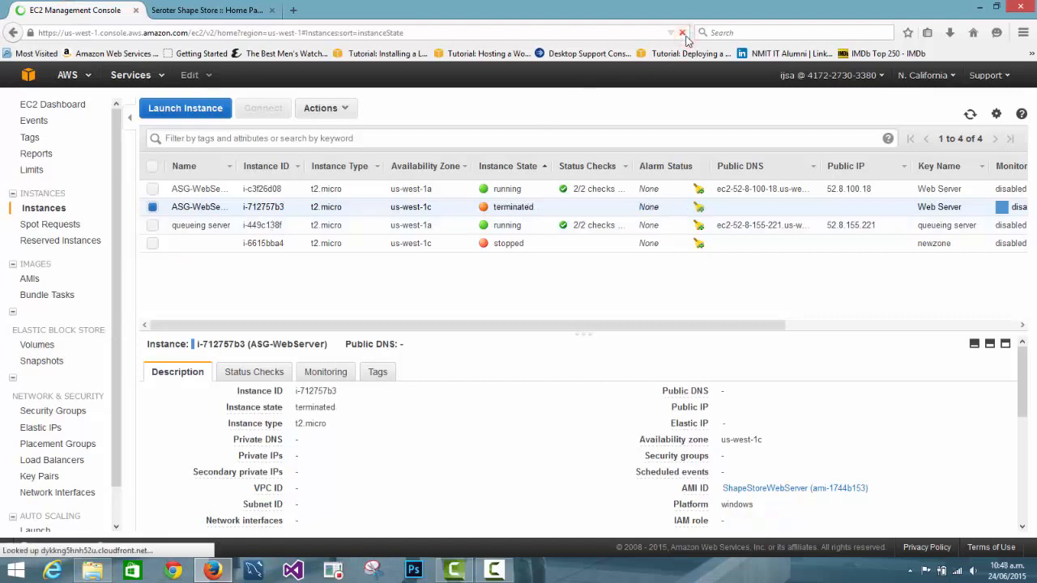